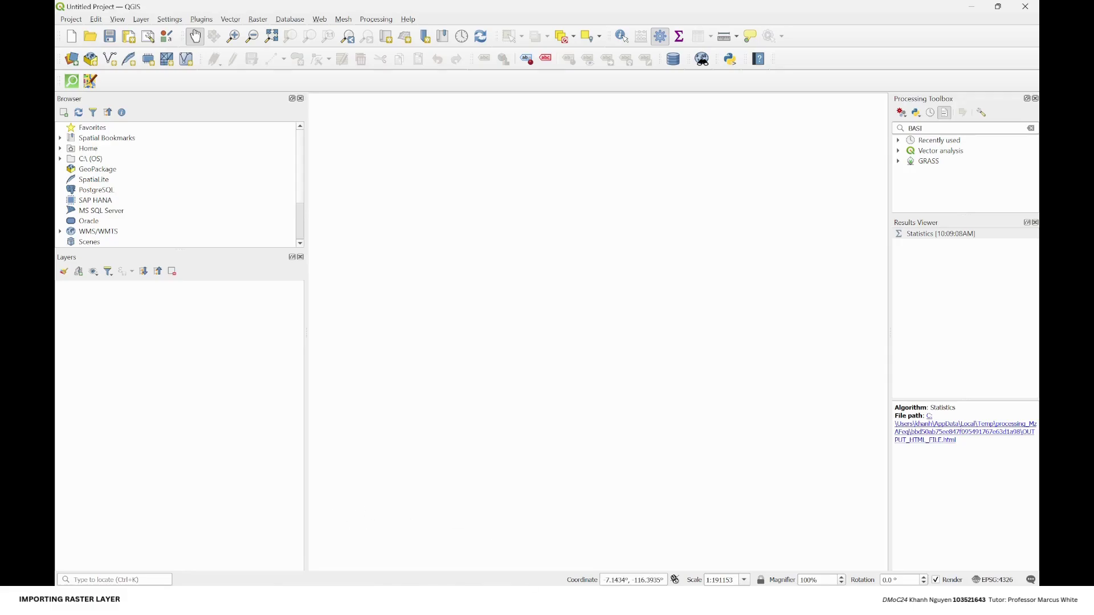
# Drag the vmelev_dem10m raster from the 10 Metre folder onto the QGIS map.
pyautogui.moveTo(297, 521)
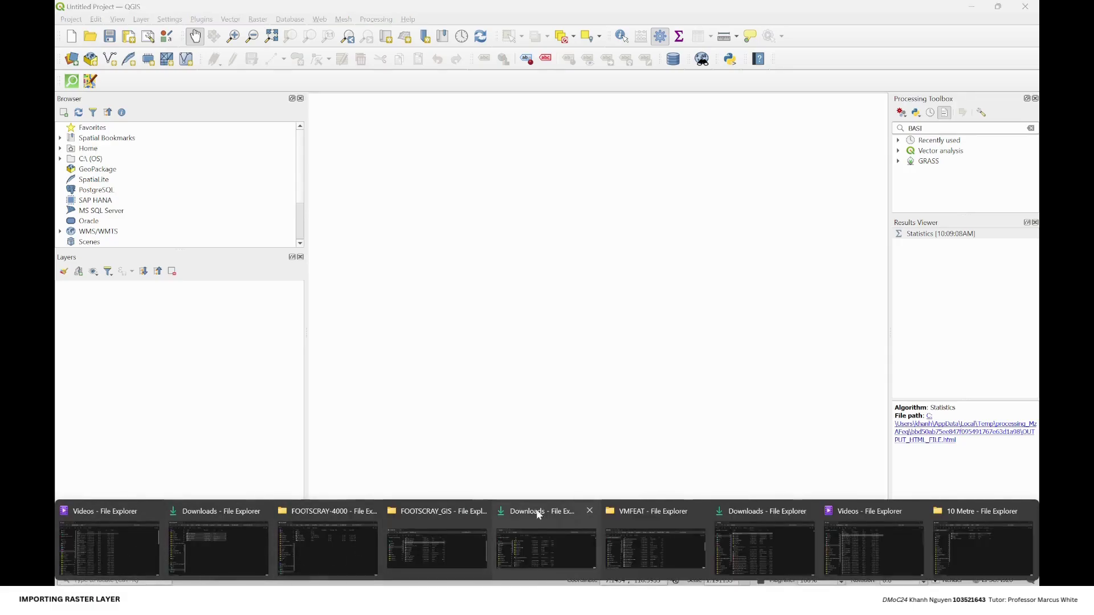
pyautogui.click(960, 535)
pyautogui.moveTo(255, 122); pyautogui.dragTo(603, 546)
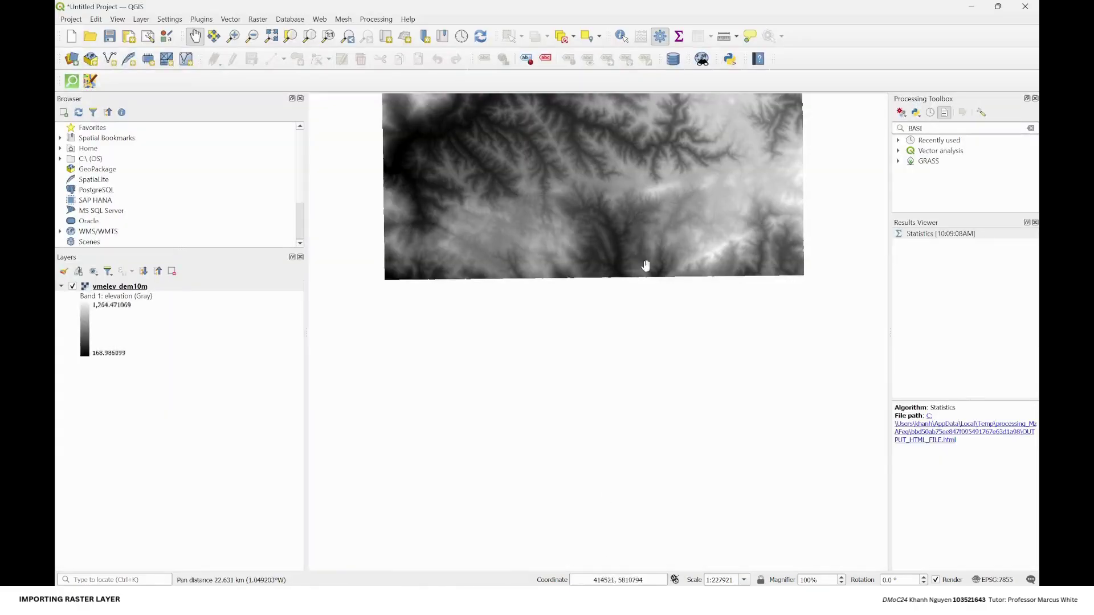
pyautogui.scroll(-2, 646, 266)
pyautogui.scroll(1, 660, 249)
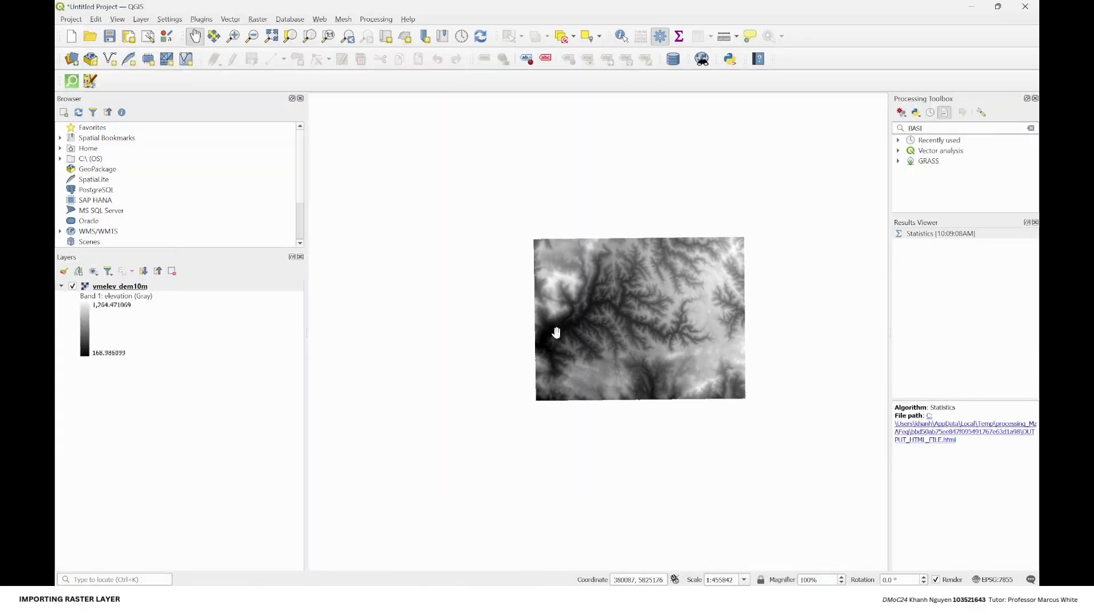
# Check the layer's CRS (EPSG:7855) and recentre the map on the elevation raster.
pyautogui.rightClick(179, 291)
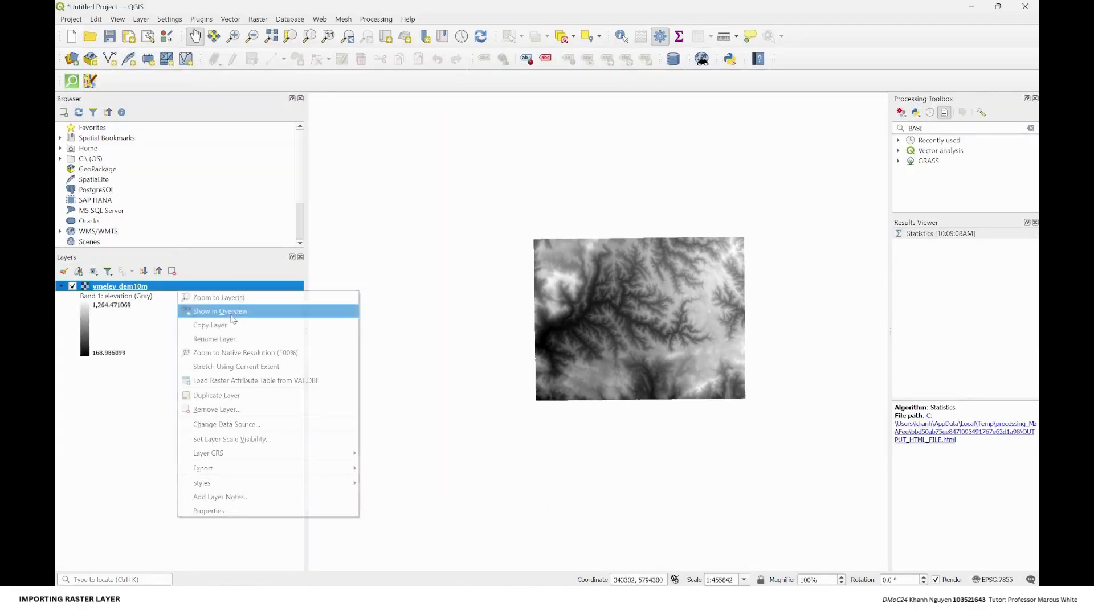
pyautogui.moveTo(291, 455)
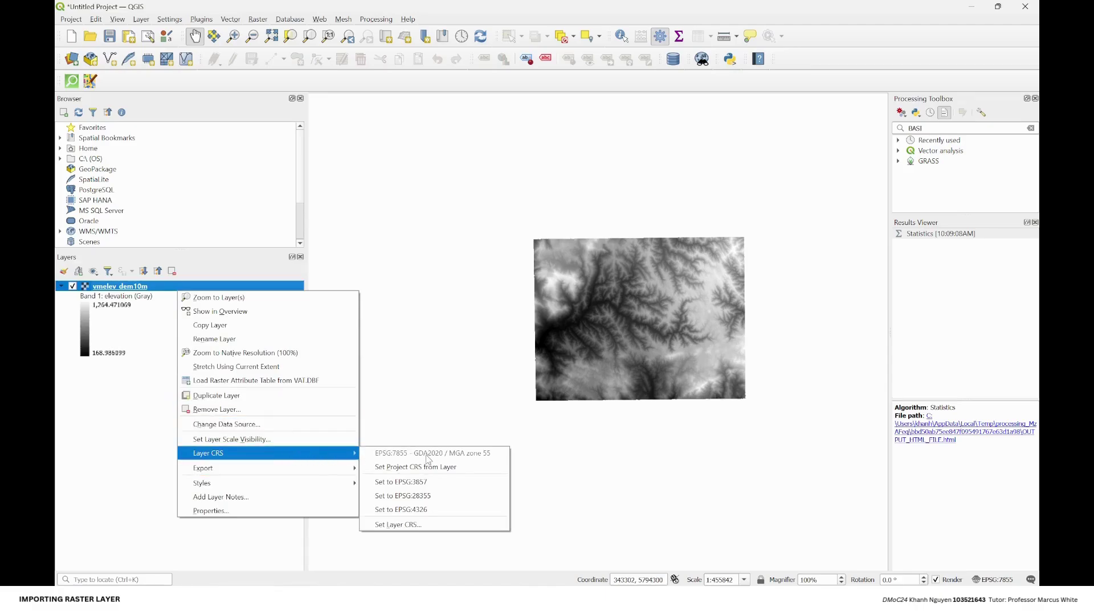
pyautogui.press('Escape')
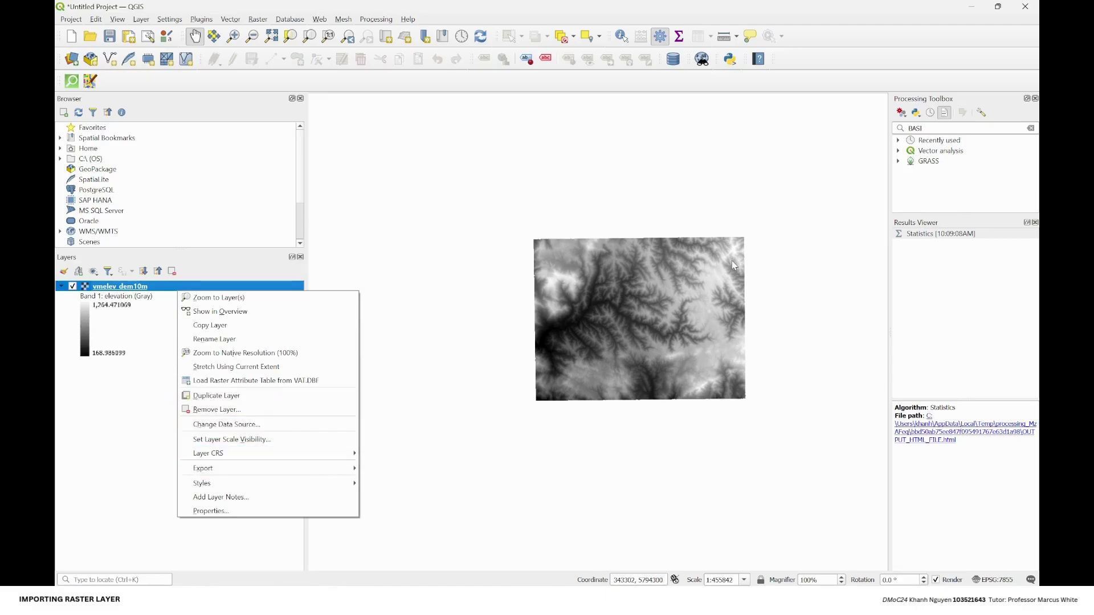
pyautogui.moveTo(732, 261); pyautogui.dragTo(565, 338)
pyautogui.scroll(-1, 382, 420)
pyautogui.scroll(2, 382, 420)
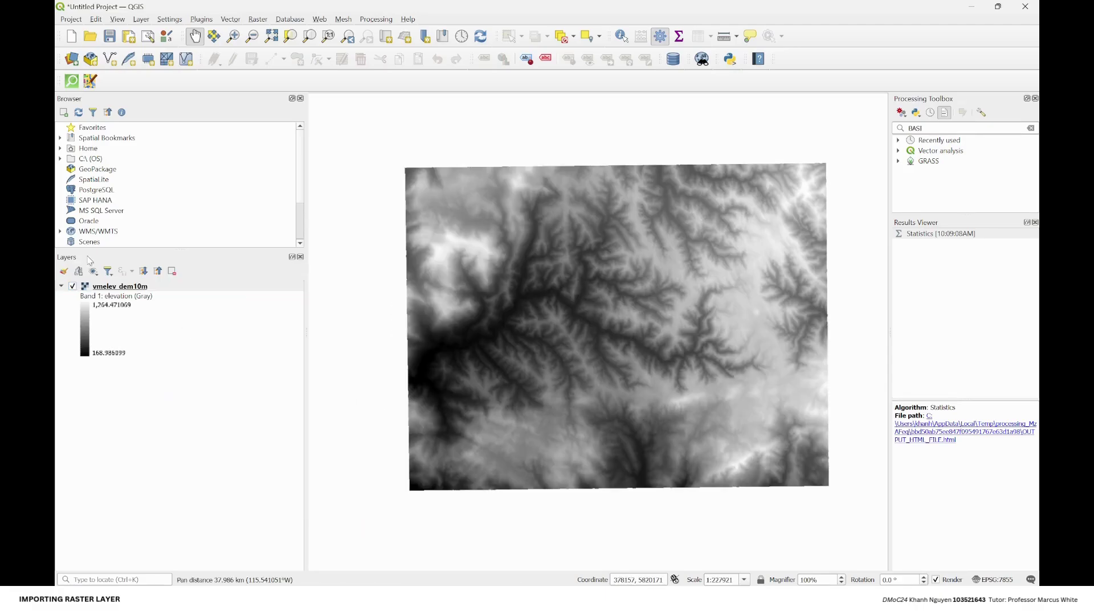
pyautogui.scroll(-2, 125, 188)
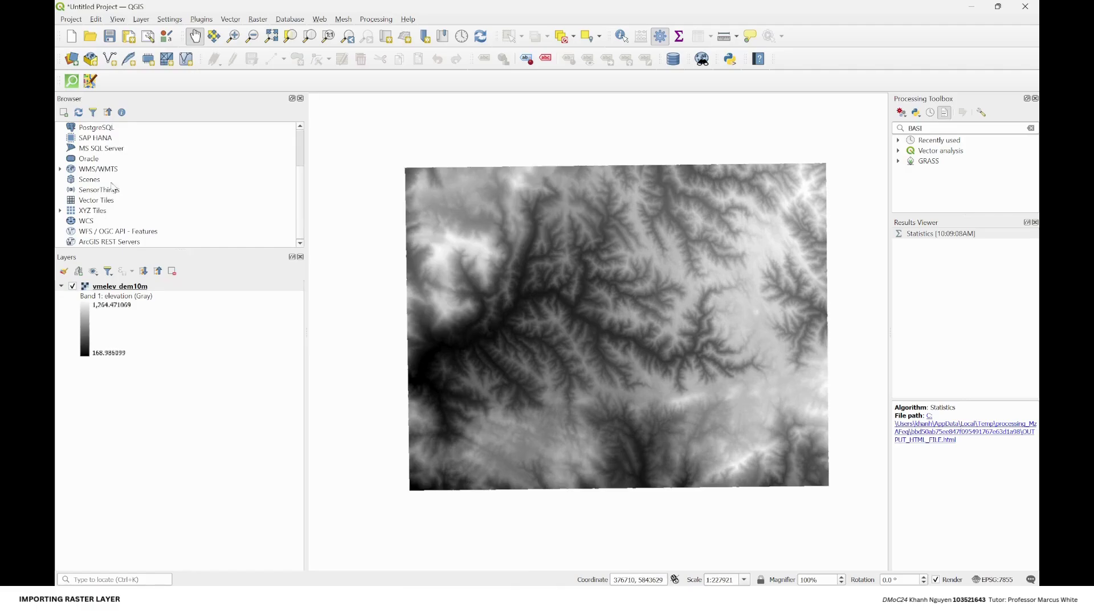
# Add the OpenStreetMap XYZ tile layer, accepting the suggested coordinate transformation.
pyautogui.click(126, 215)
pyautogui.click(60, 211)
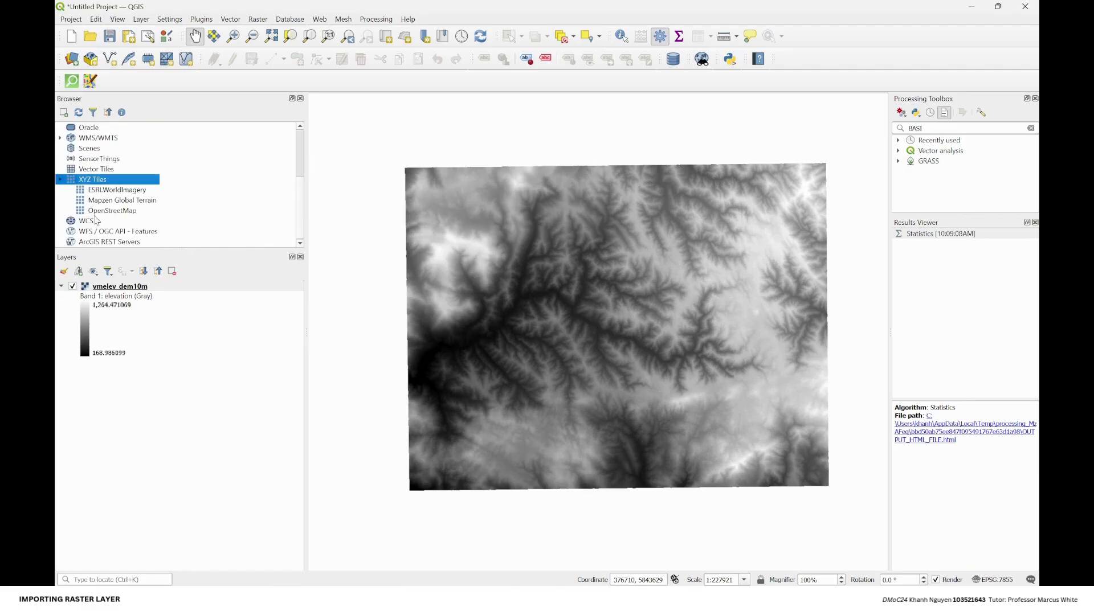
pyautogui.click(100, 210)
pyautogui.moveTo(100, 210); pyautogui.dragTo(364, 208)
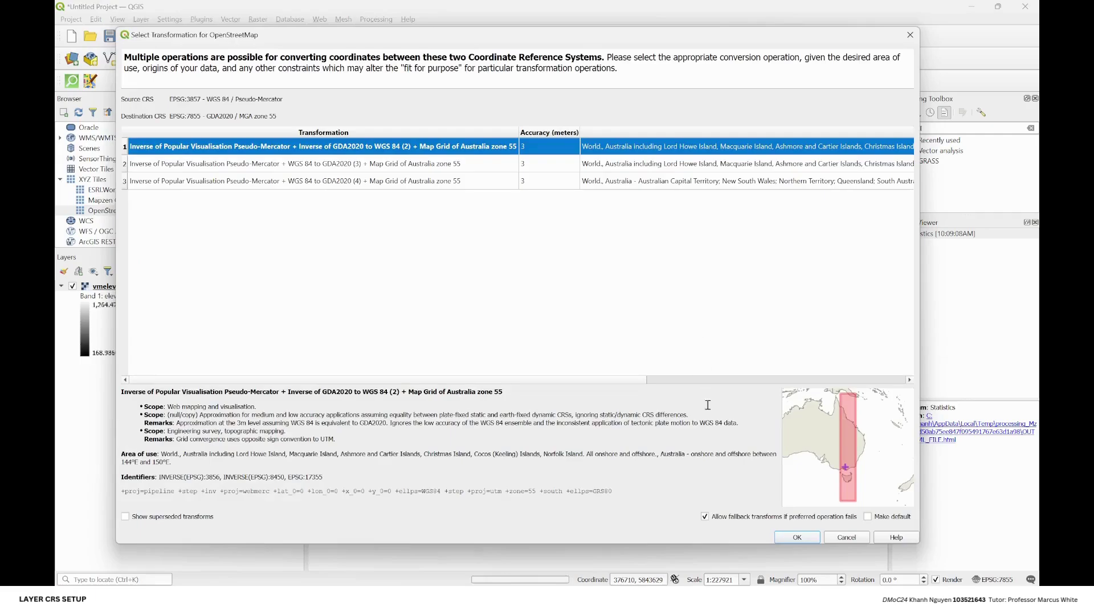
pyautogui.click(834, 540)
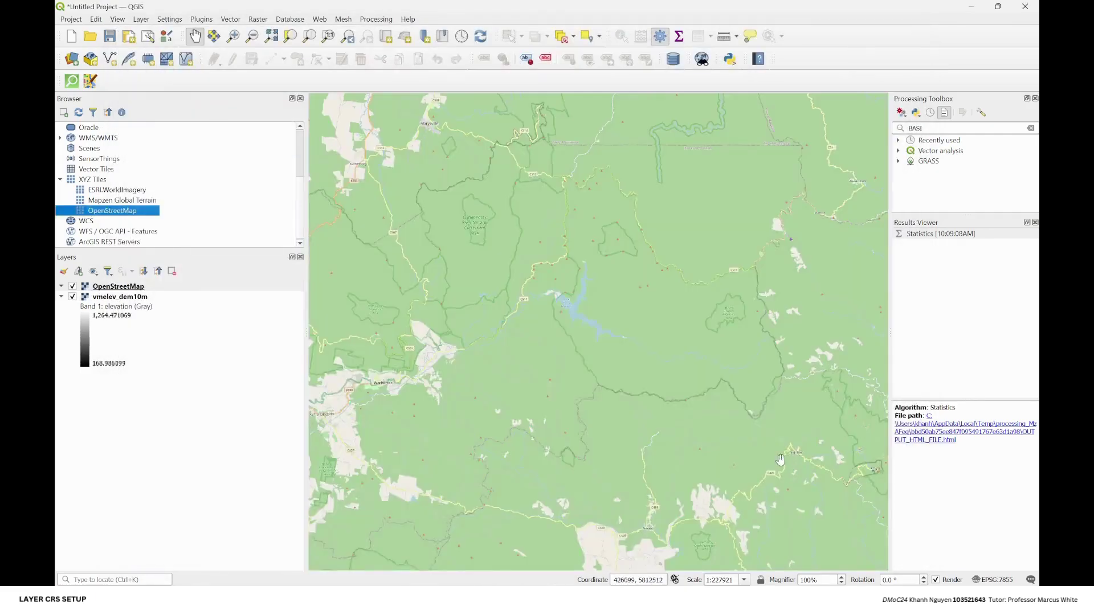
# Move OpenStreetMap below vmelev_dem10m in the Layers panel.
pyautogui.scroll(-1, 540, 397)
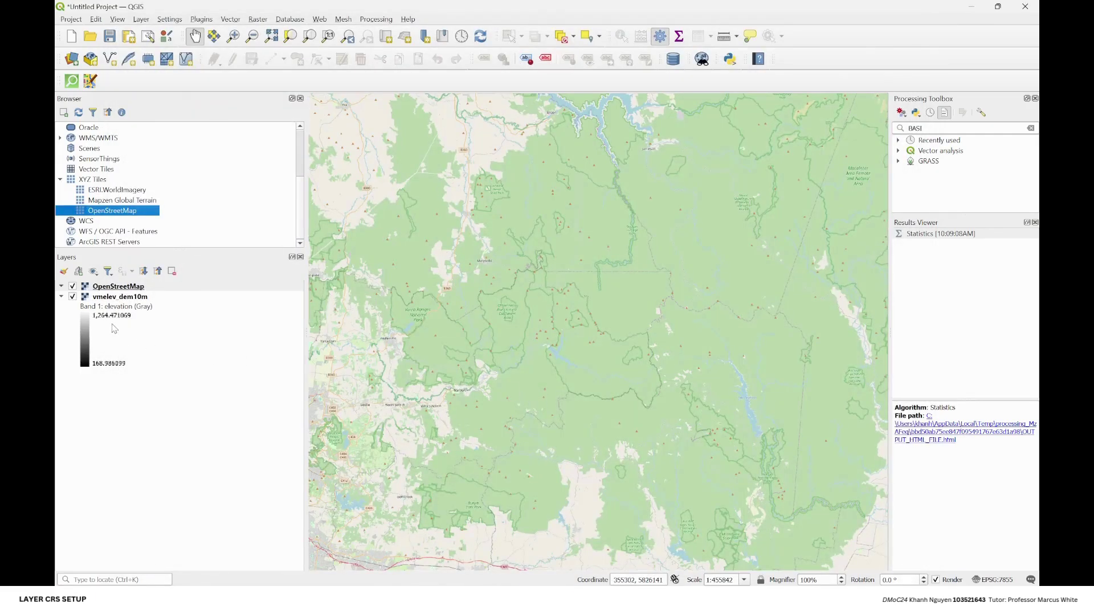
pyautogui.moveTo(114, 290); pyautogui.dragTo(114, 376)
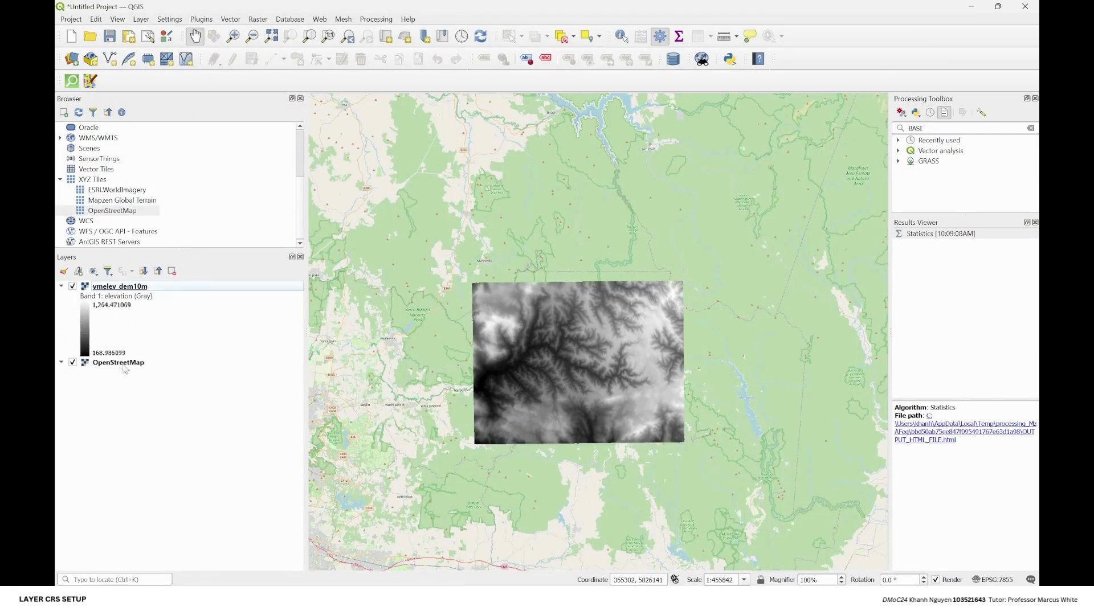
pyautogui.scroll(1, 487, 340)
pyautogui.scroll(-1, 610, 420)
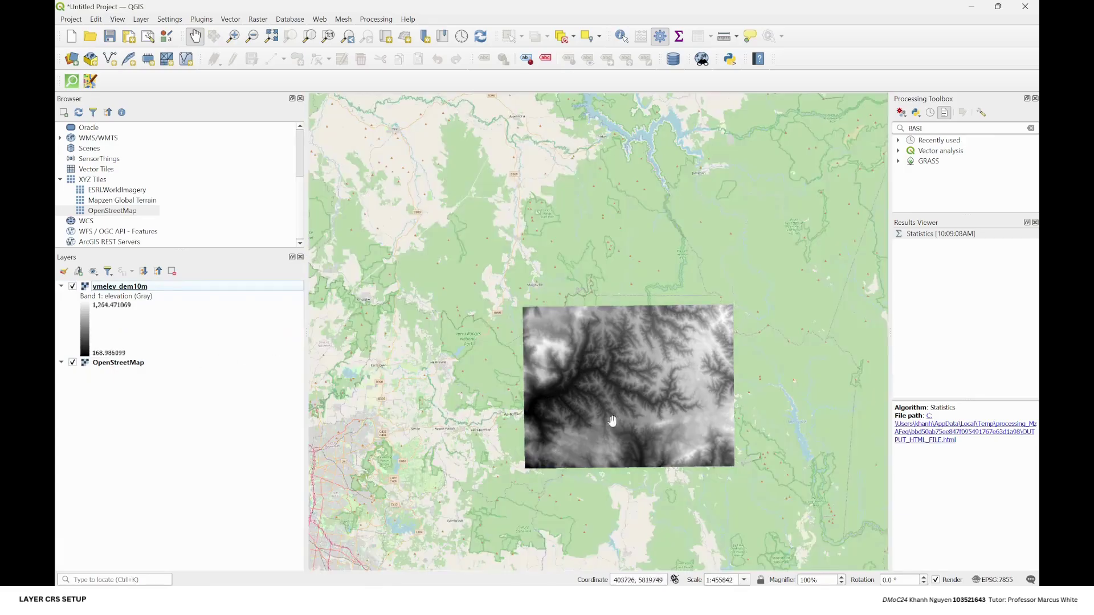
pyautogui.scroll(1, 669, 435)
# Set vmelev_dem10m's global opacity to 56.9% in its Transparency properties.
pyautogui.rightClick(103, 287)
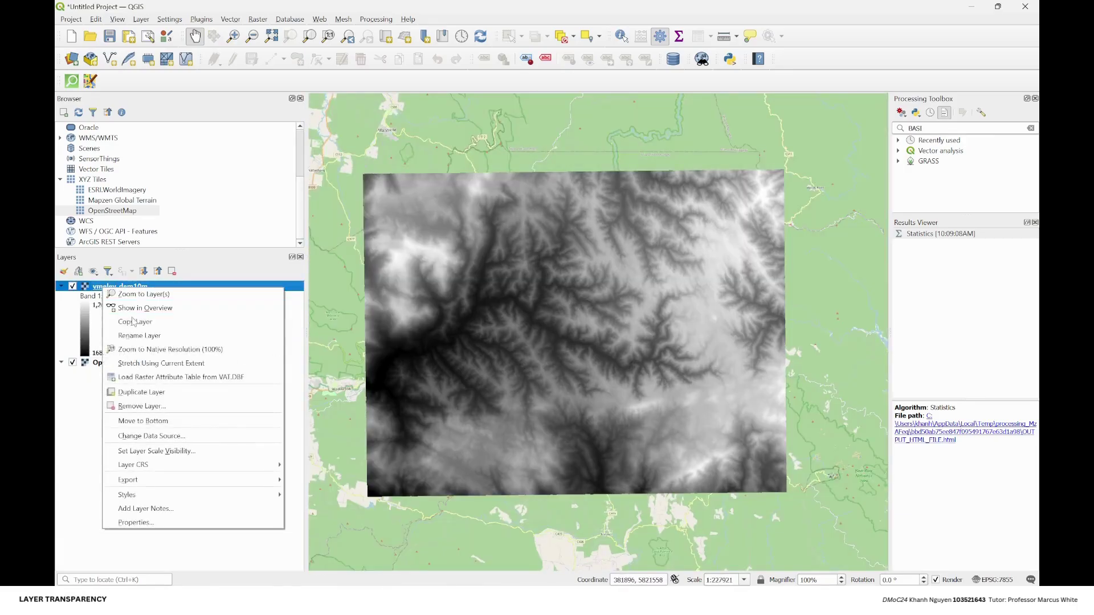
pyautogui.click(139, 522)
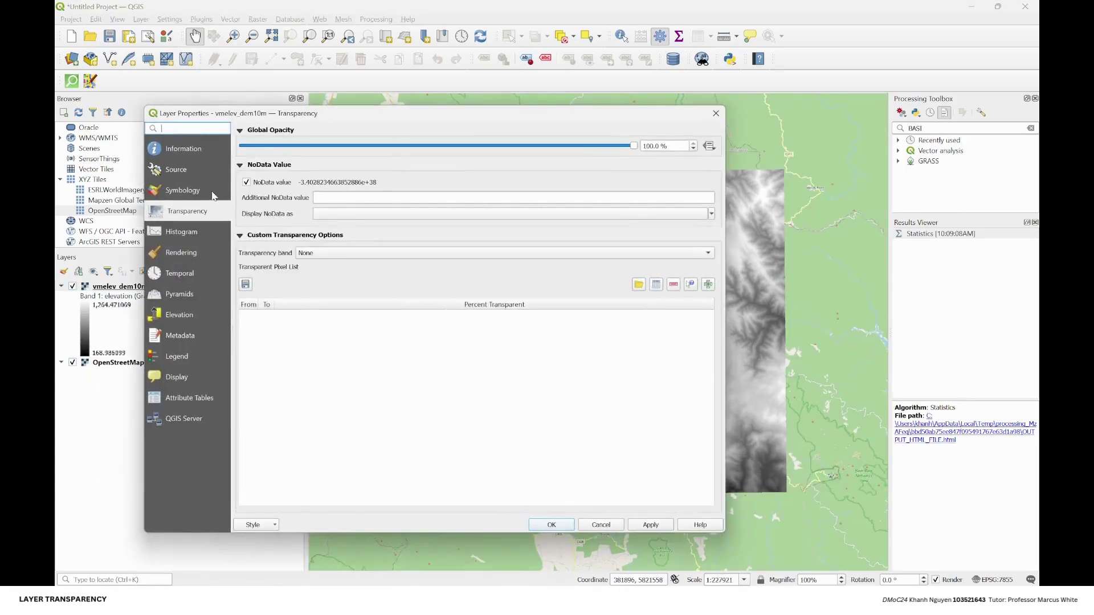
pyautogui.moveTo(634, 146); pyautogui.dragTo(465, 146)
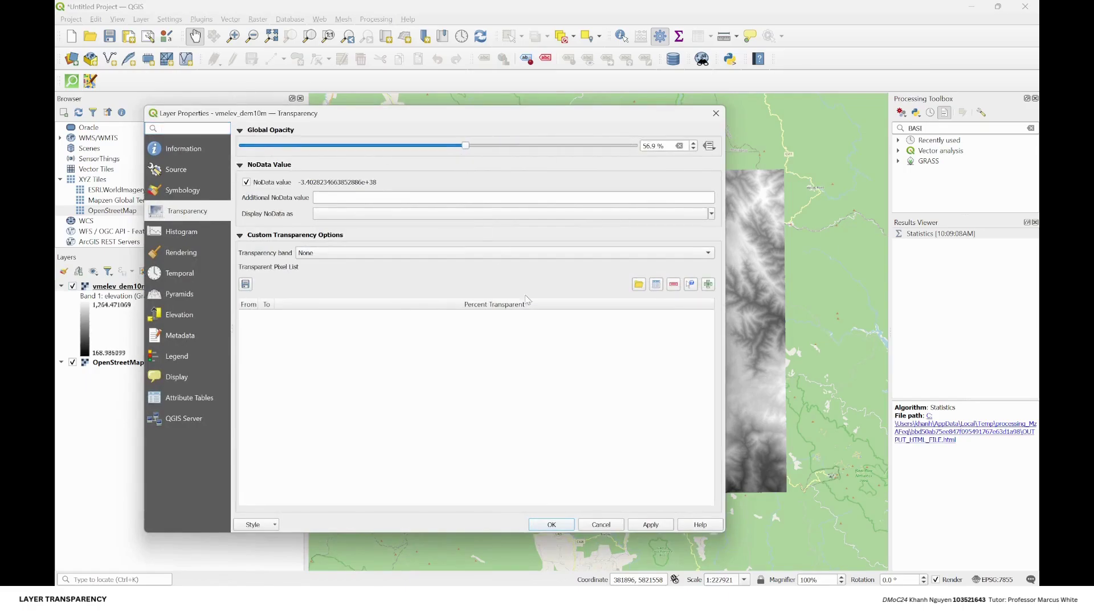
pyautogui.click(552, 525)
pyautogui.scroll(1, 527, 303)
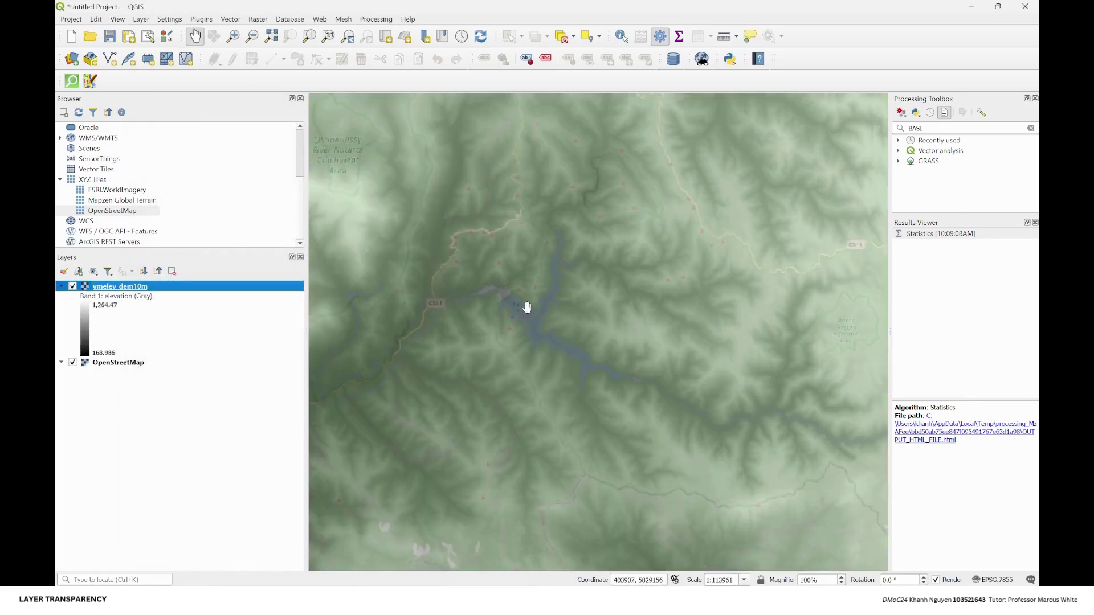
pyautogui.scroll(2, 559, 259)
pyautogui.scroll(-4, 560, 260)
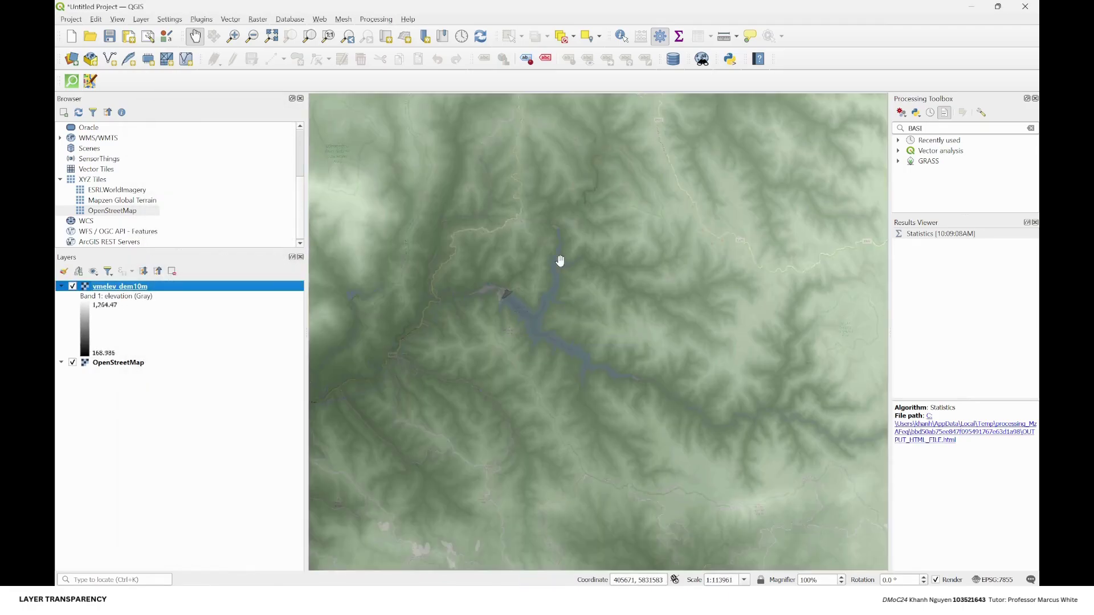
pyautogui.scroll(1, 561, 259)
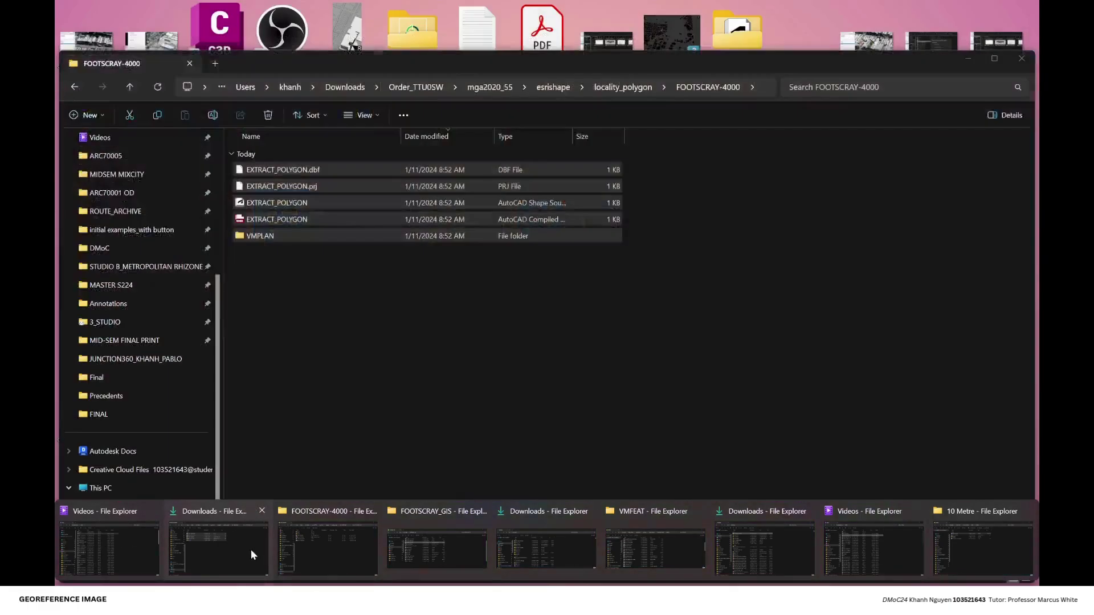
# Add terrain_ggearthcapture from Documents to QGIS and open its missing-CRS prompt.
pyautogui.click(251, 549)
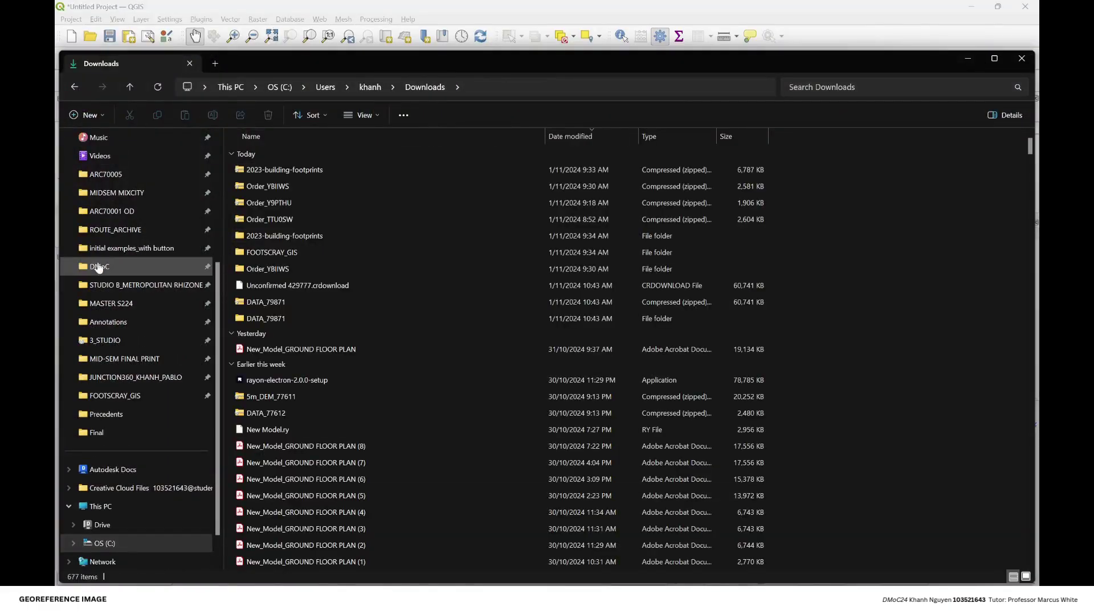
pyautogui.scroll(1, 117, 268)
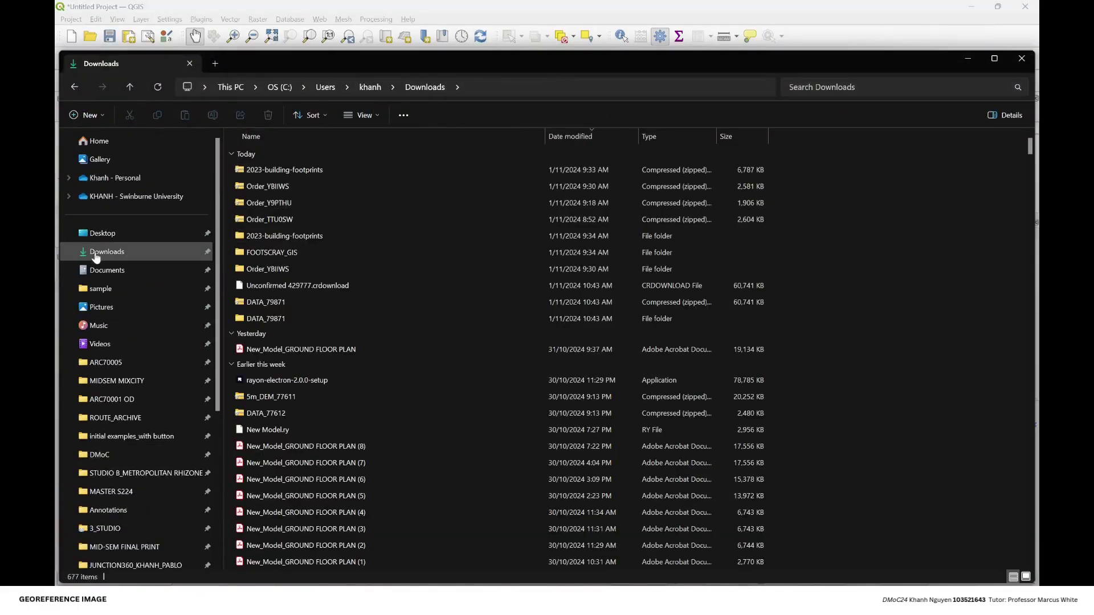
pyautogui.click(107, 269)
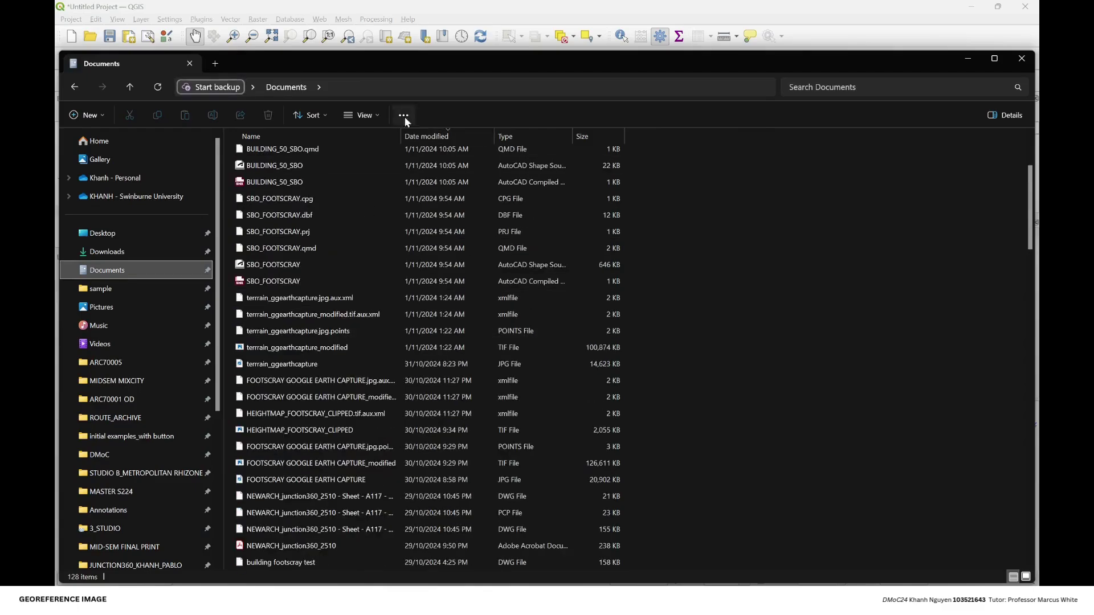
pyautogui.moveTo(386, 69); pyautogui.dragTo(380, 210)
pyautogui.moveTo(296, 487)
pyautogui.mouseDown()
pyautogui.moveTo(542, 151)
pyautogui.moveTo(322, 447)
pyautogui.moveTo(302, 504)
pyautogui.mouseUp()
pyautogui.click(302, 504)
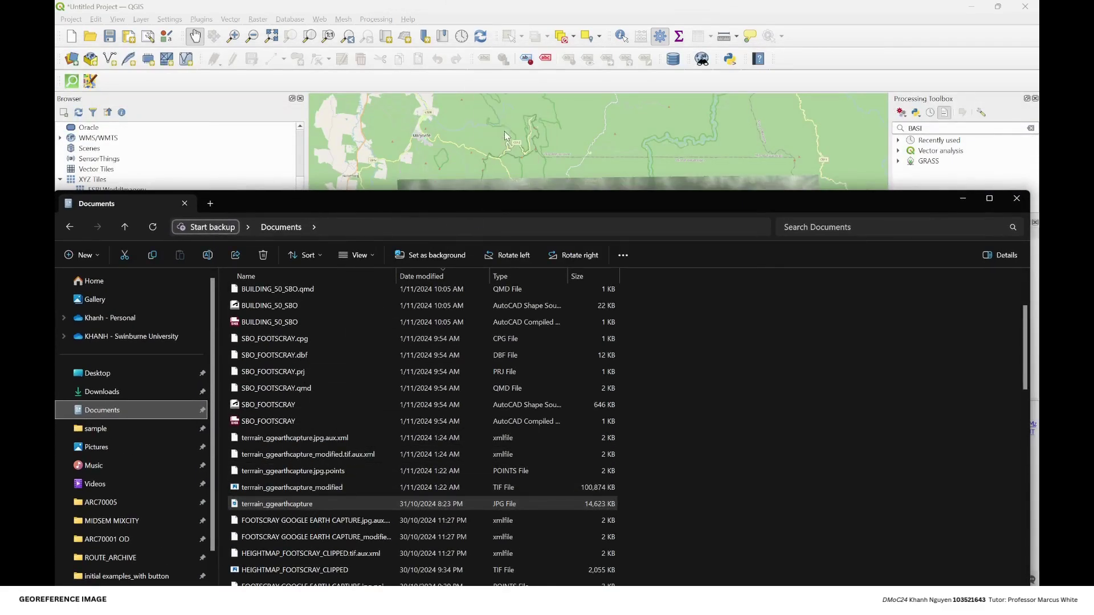
pyautogui.moveTo(619, 202); pyautogui.dragTo(442, 232)
pyautogui.click(840, 229)
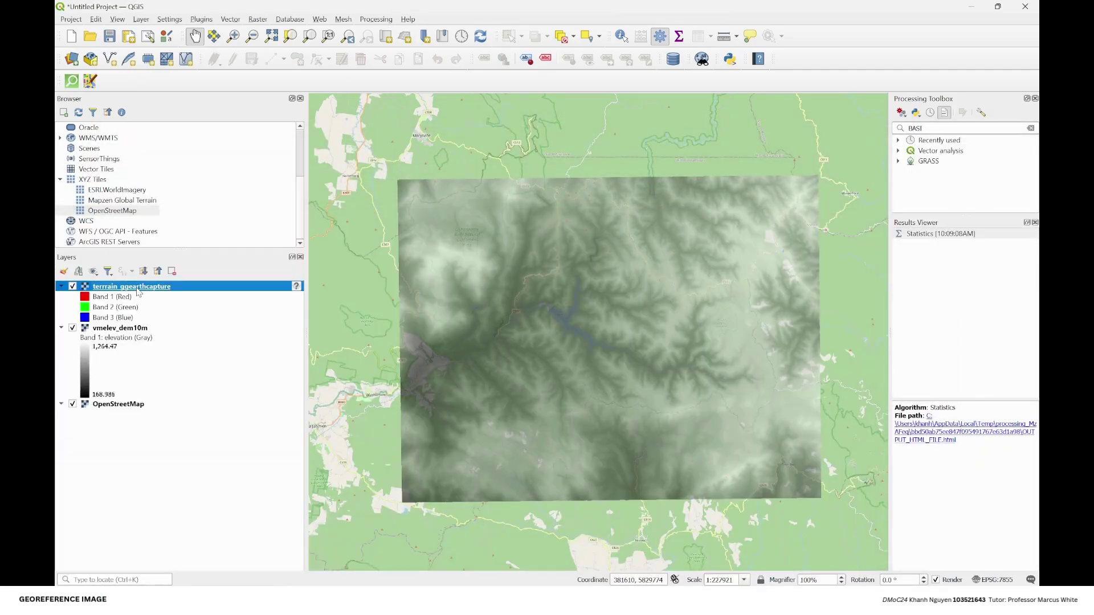
pyautogui.click(297, 286)
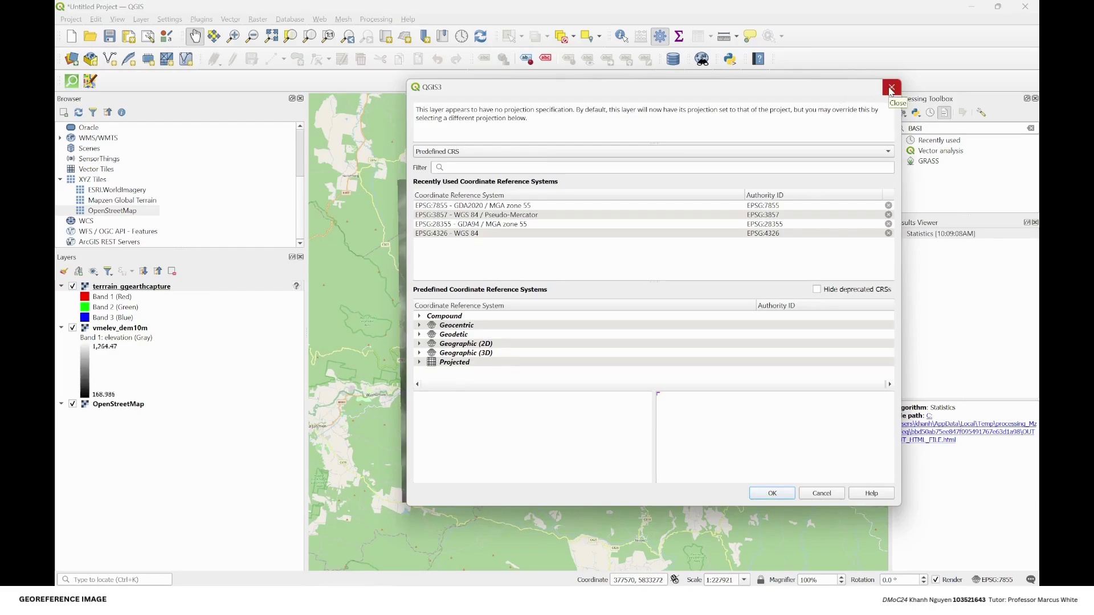
# Assign EPSG:7855 as the terrain_ggearthcapture layer's projection.
pyautogui.click(533, 208)
pyautogui.click(772, 494)
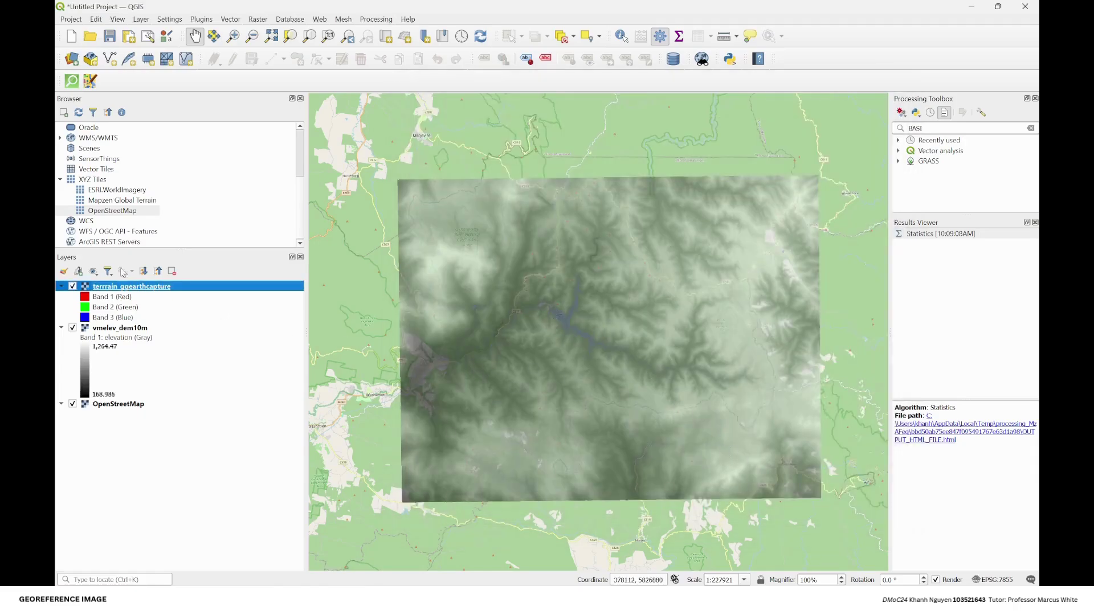
pyautogui.scroll(-4, 670, 321)
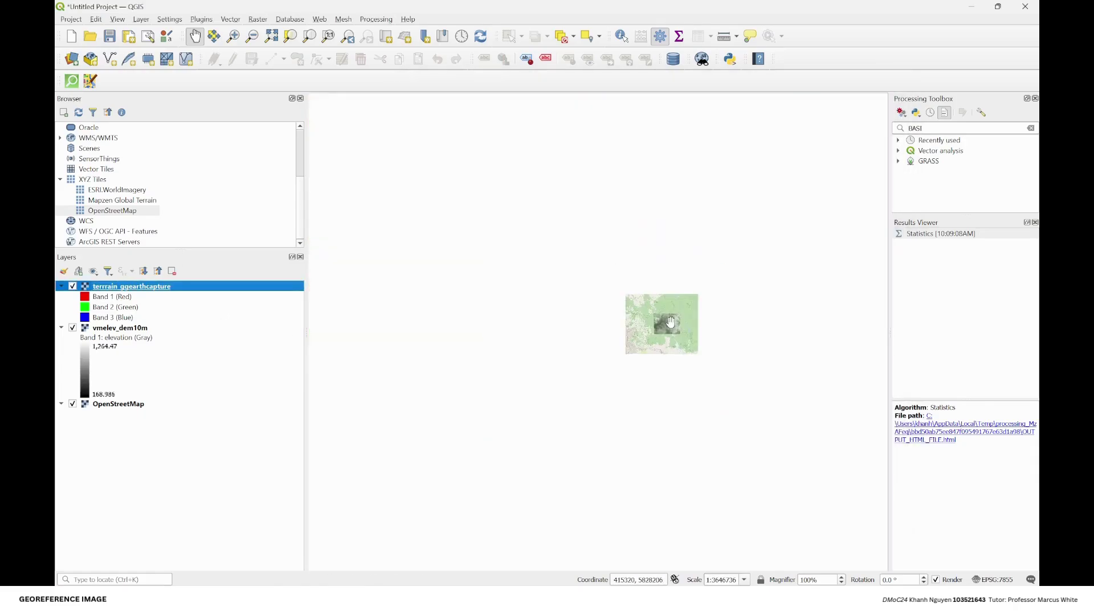
pyautogui.scroll(-1, 678, 341)
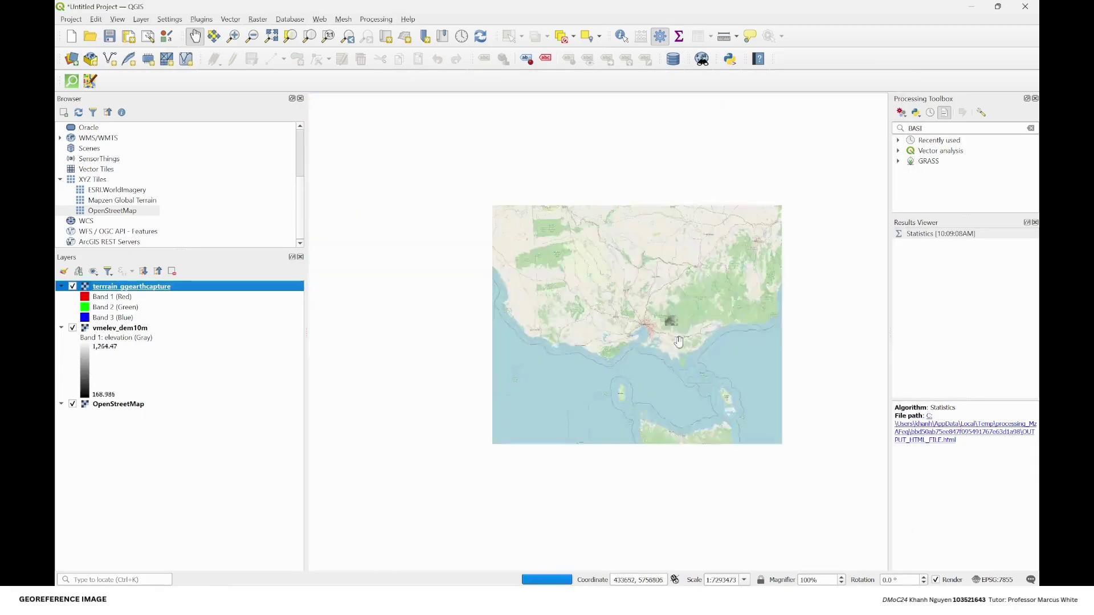
pyautogui.scroll(4, 672, 322)
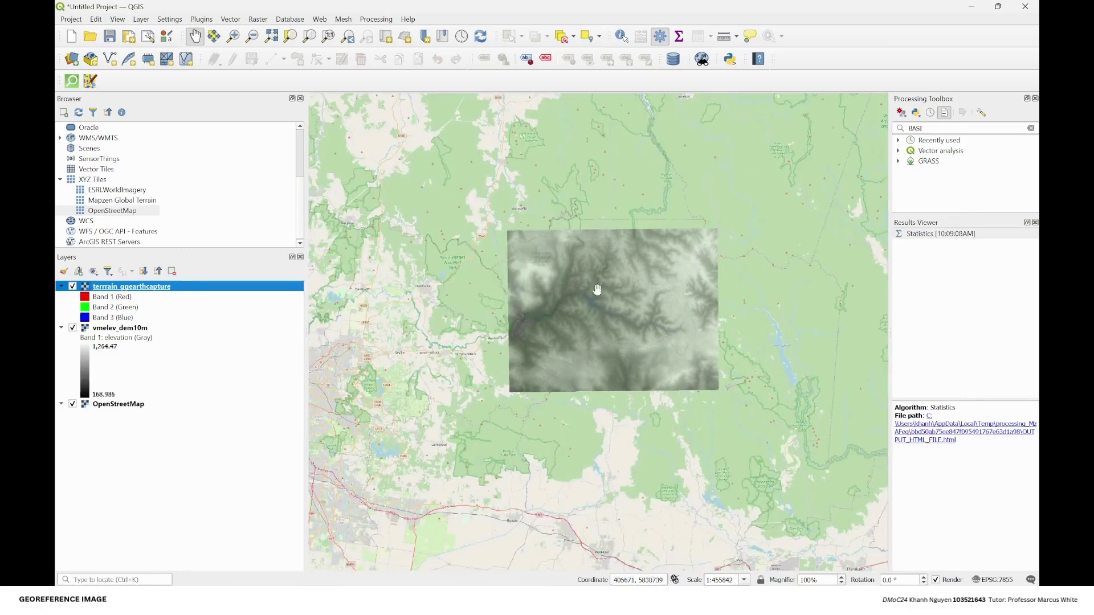
pyautogui.scroll(1, 603, 304)
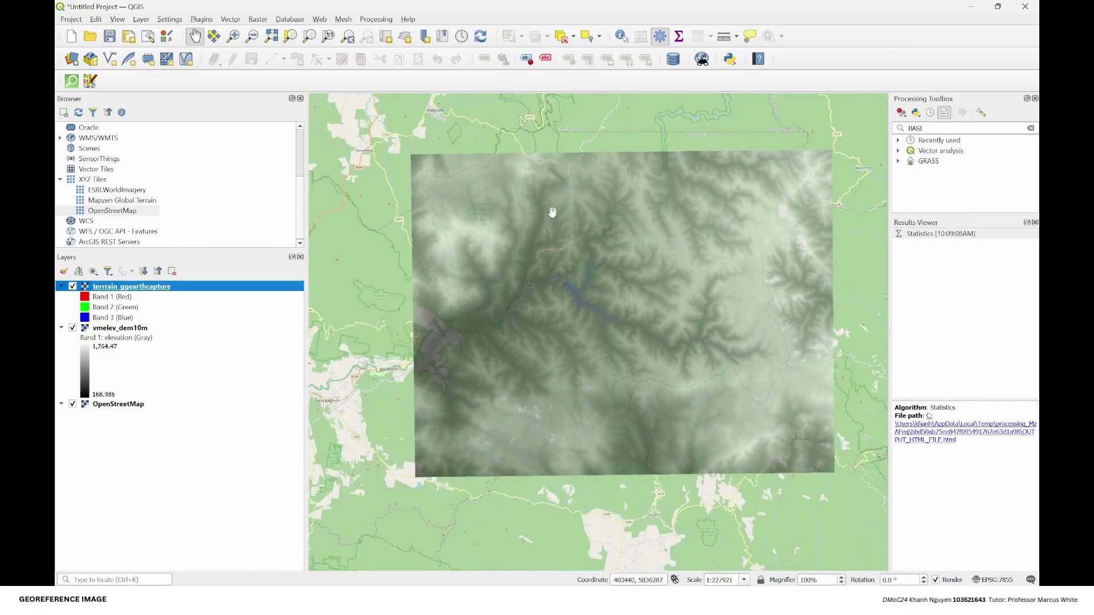
# Zoom to the terrain_ggearthcapture layer to see where its image lands.
pyautogui.rightClick(260, 289)
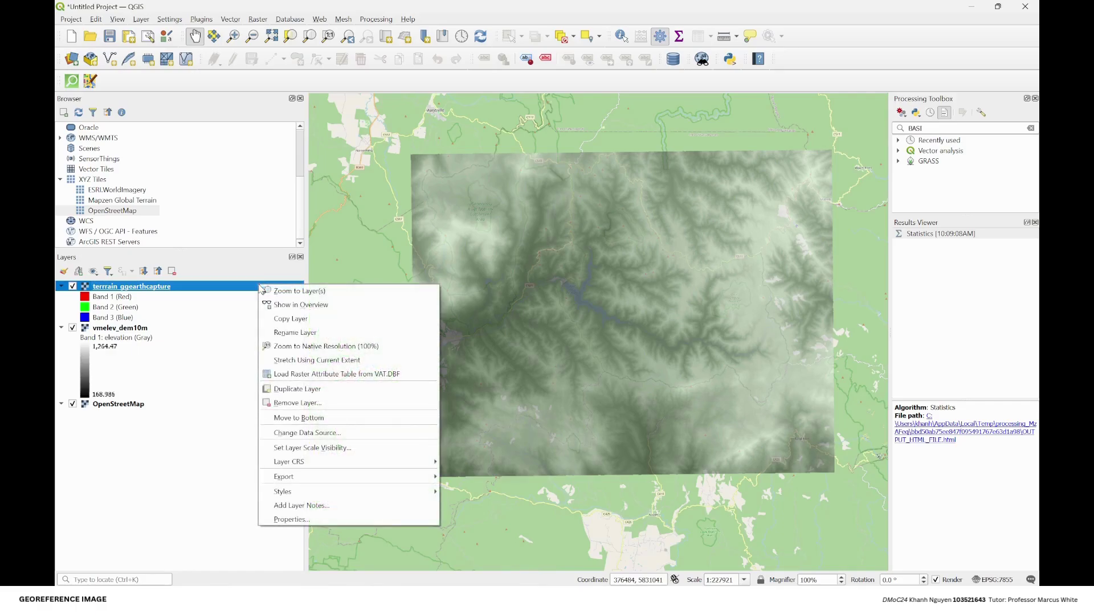
pyautogui.click(311, 291)
pyautogui.scroll(-4, 557, 306)
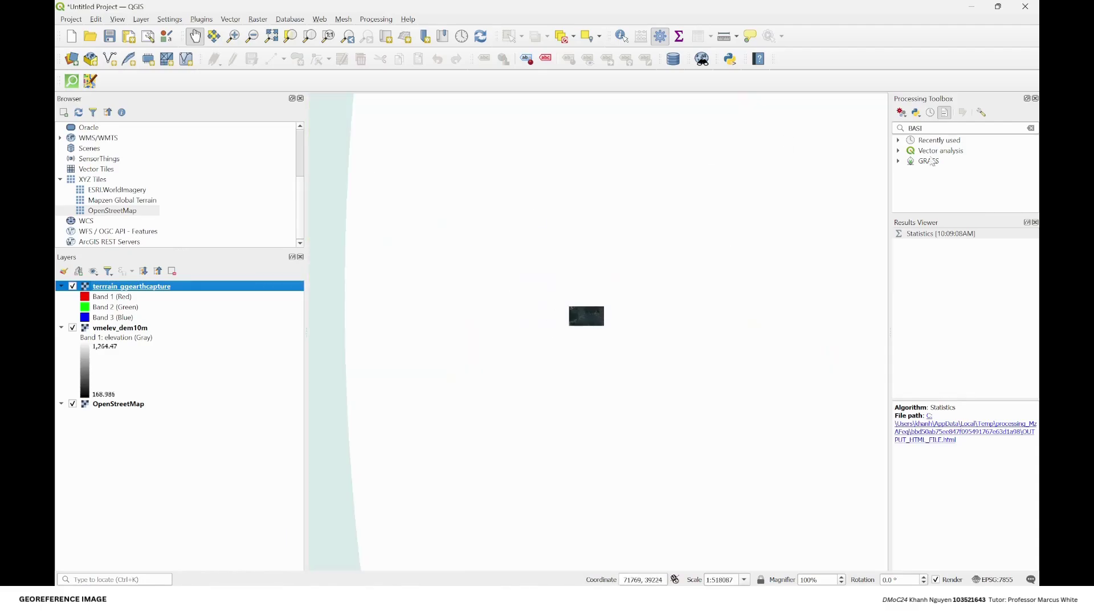
pyautogui.scroll(-2, 588, 314)
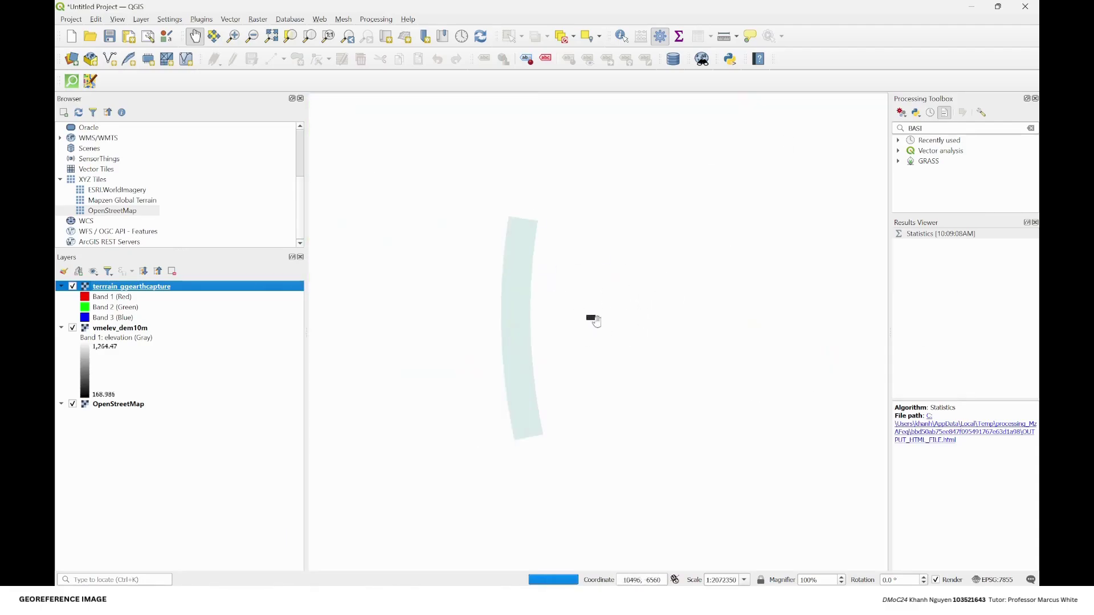
pyautogui.scroll(6, 595, 321)
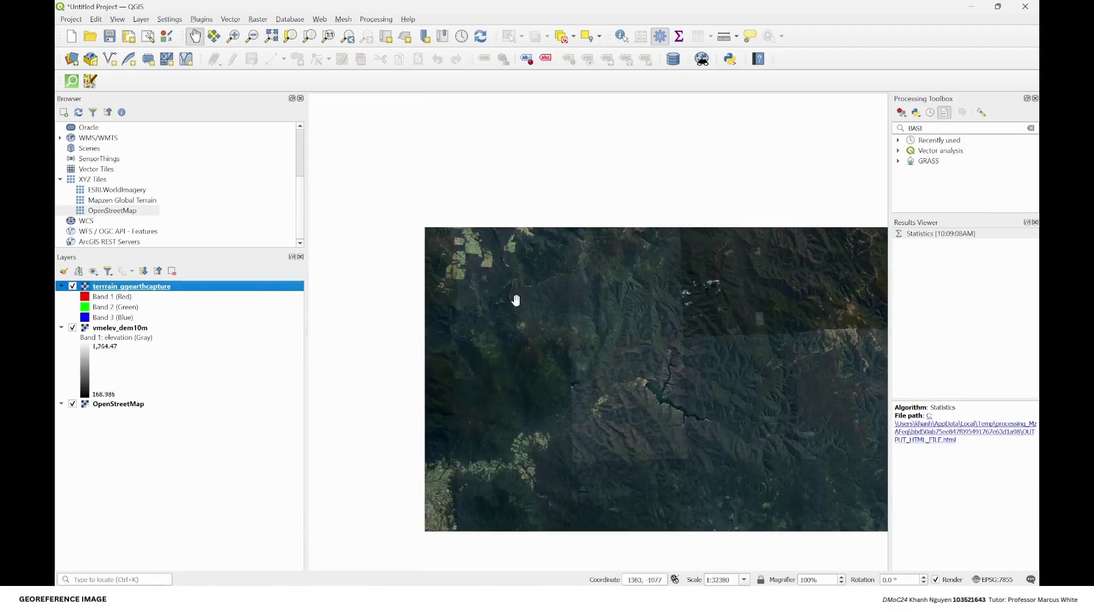
pyautogui.scroll(-1, 542, 298)
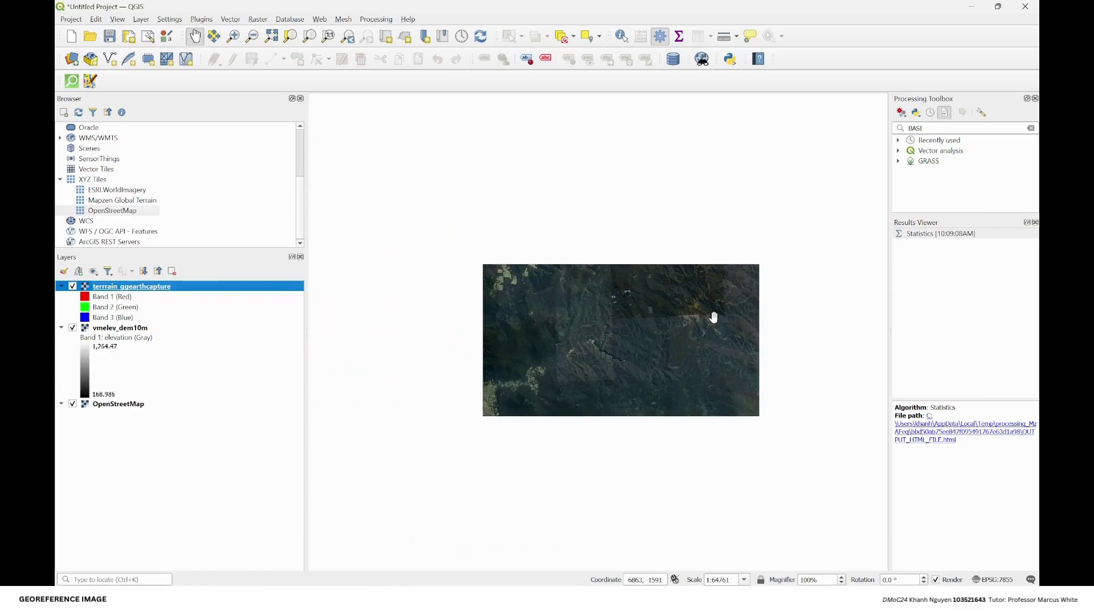
# Hide terrain_ggearthcapture and zoom to the full vmelev_dem10m extent.
pyautogui.click(72, 286)
pyautogui.click(122, 330)
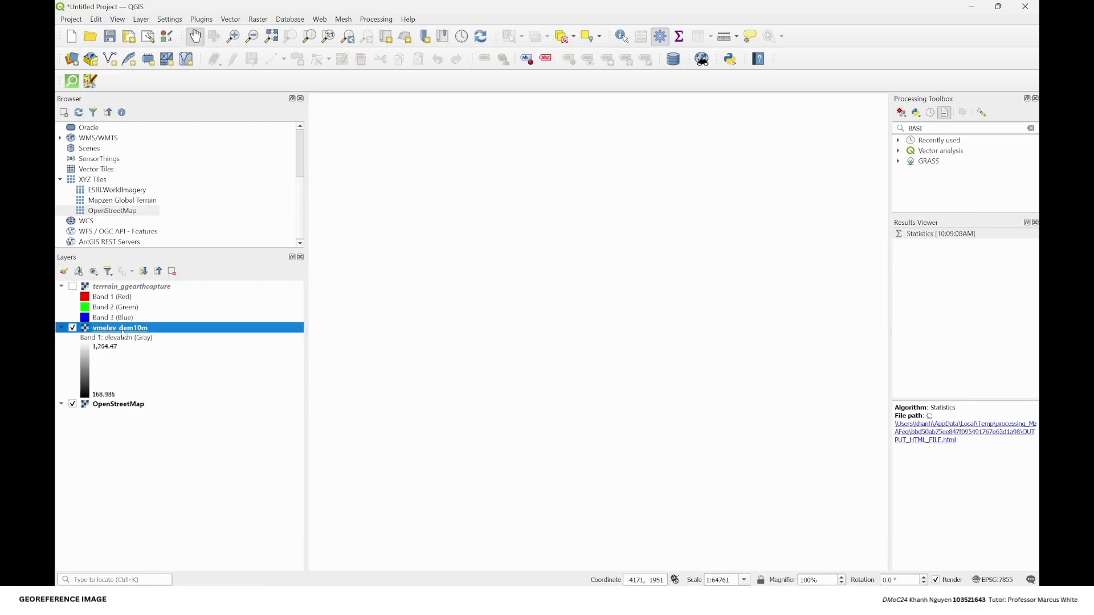
pyautogui.rightClick(147, 336)
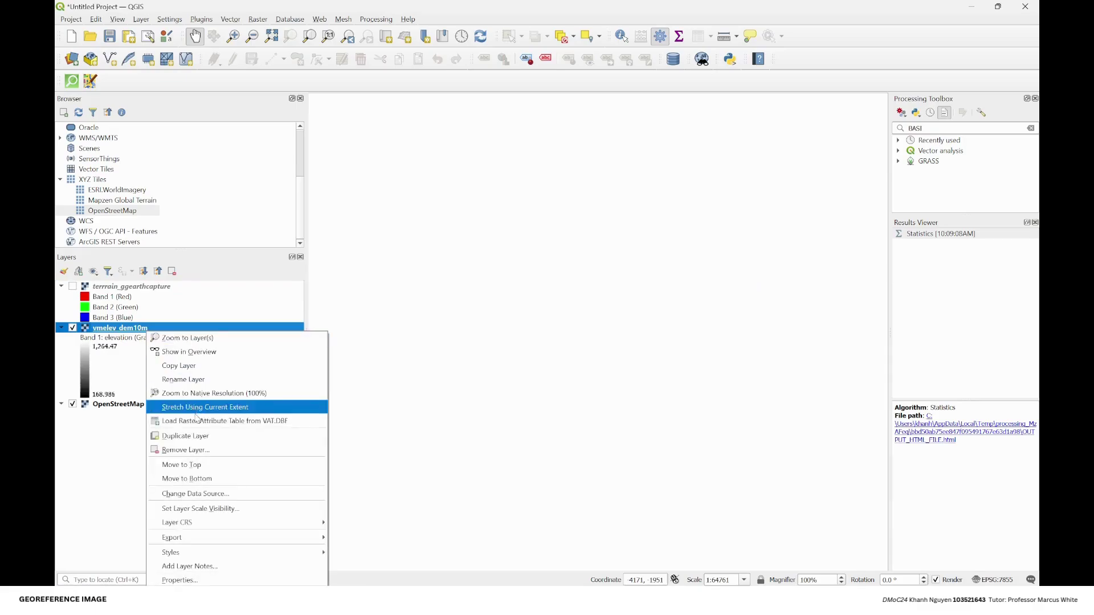
pyautogui.click(202, 338)
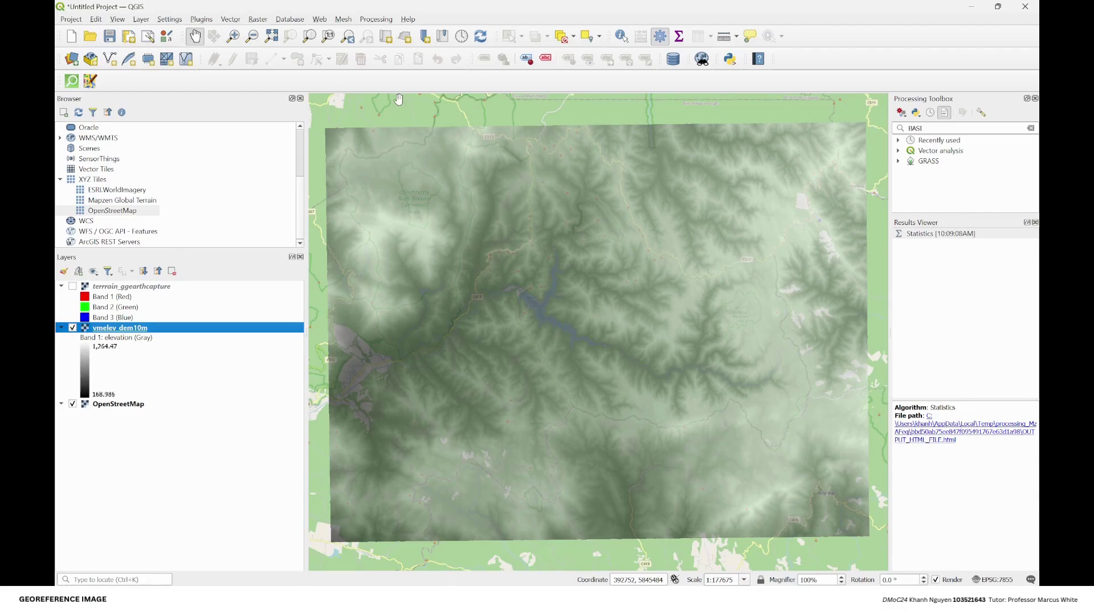
# Launch the Georeferencer from the Layer menu and load terrain_ggearthcapture from Documents.
pyautogui.click(141, 19)
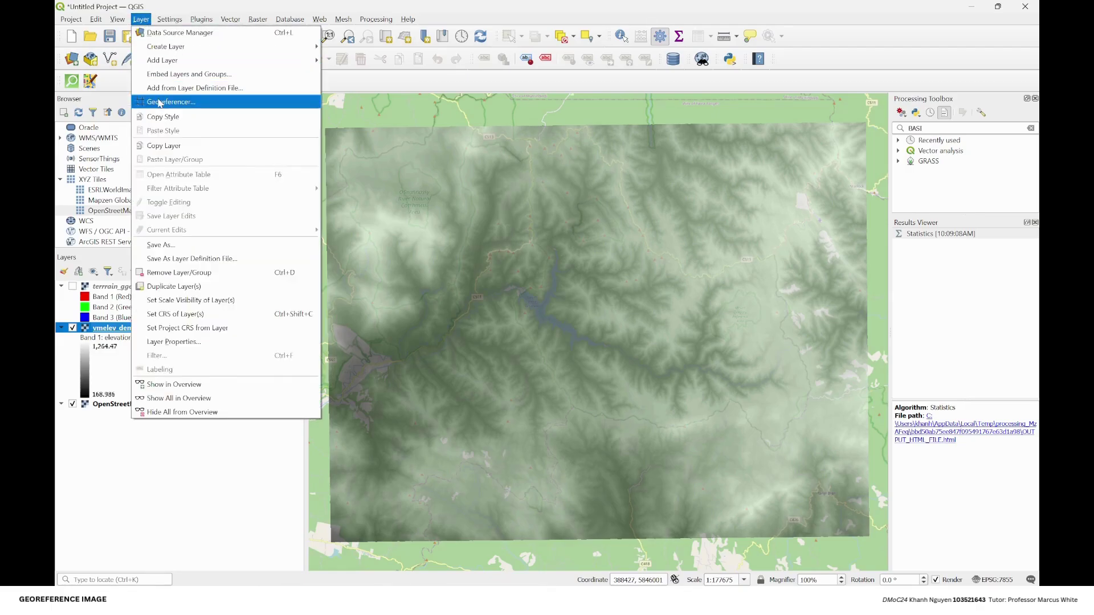
pyautogui.click(160, 102)
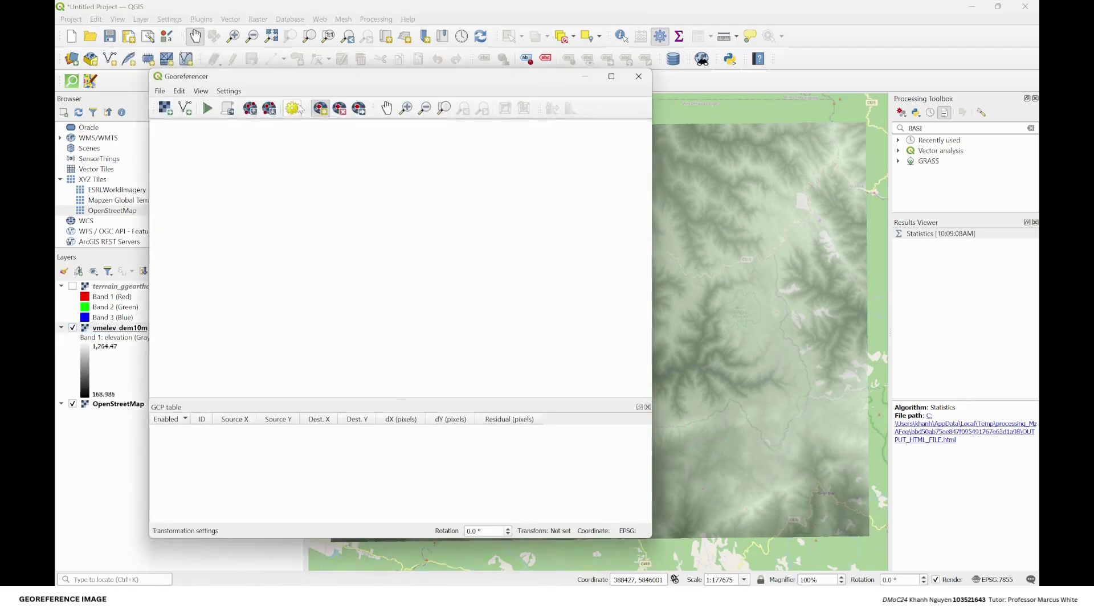
pyautogui.click(166, 101)
pyautogui.click(199, 232)
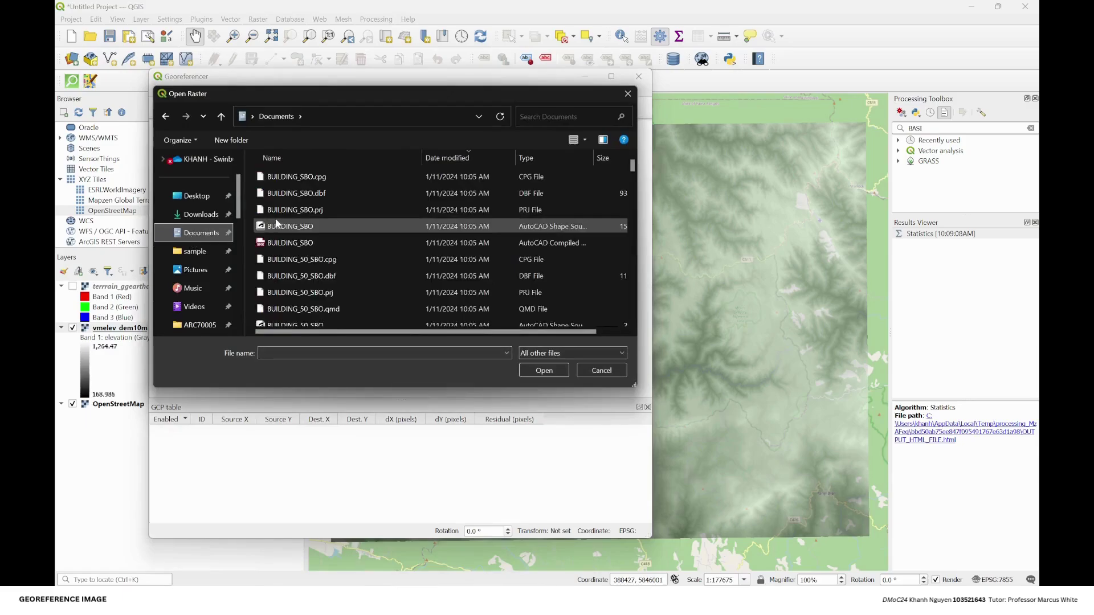
pyautogui.scroll(-2, 319, 262)
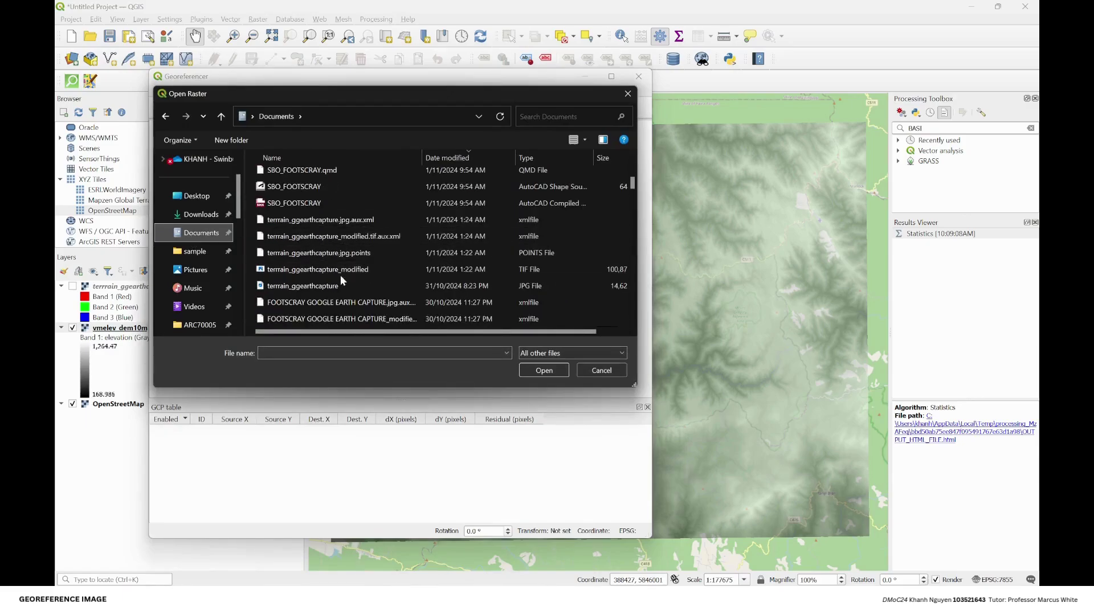
pyautogui.click(303, 285)
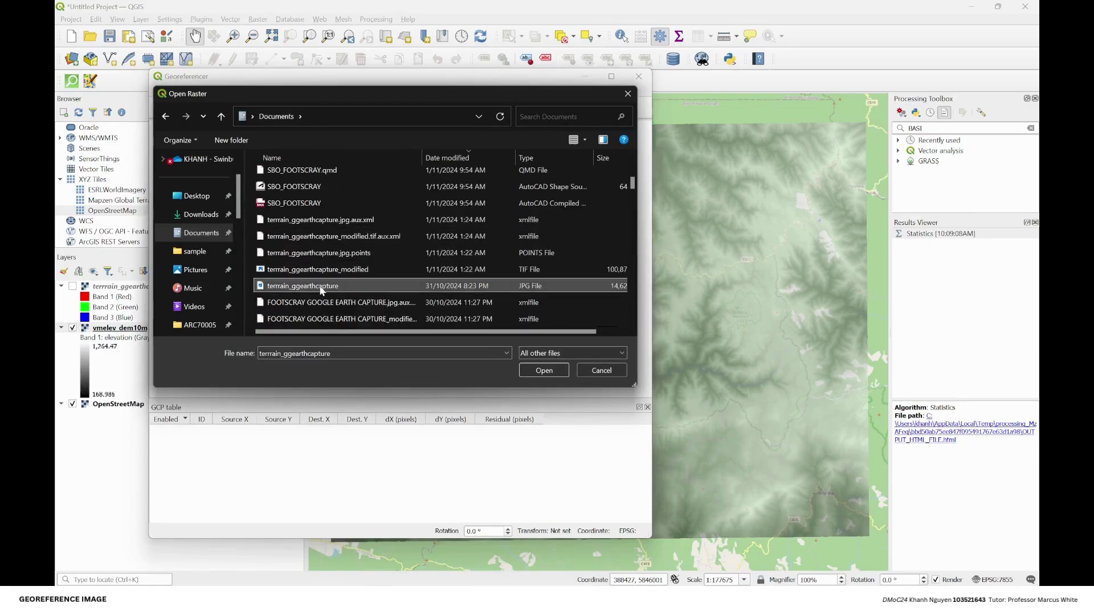
pyautogui.click(527, 370)
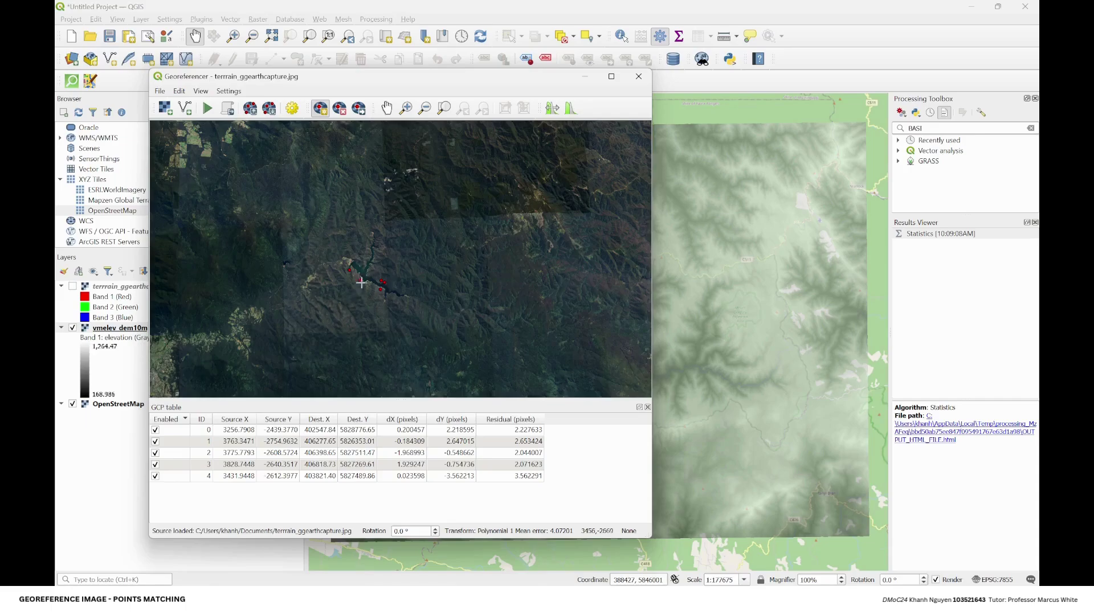
# Add a sixth control point on the lake shoreline, matched to the same spot on the main map.
pyautogui.scroll(3, 363, 278)
pyautogui.scroll(1, 298, 245)
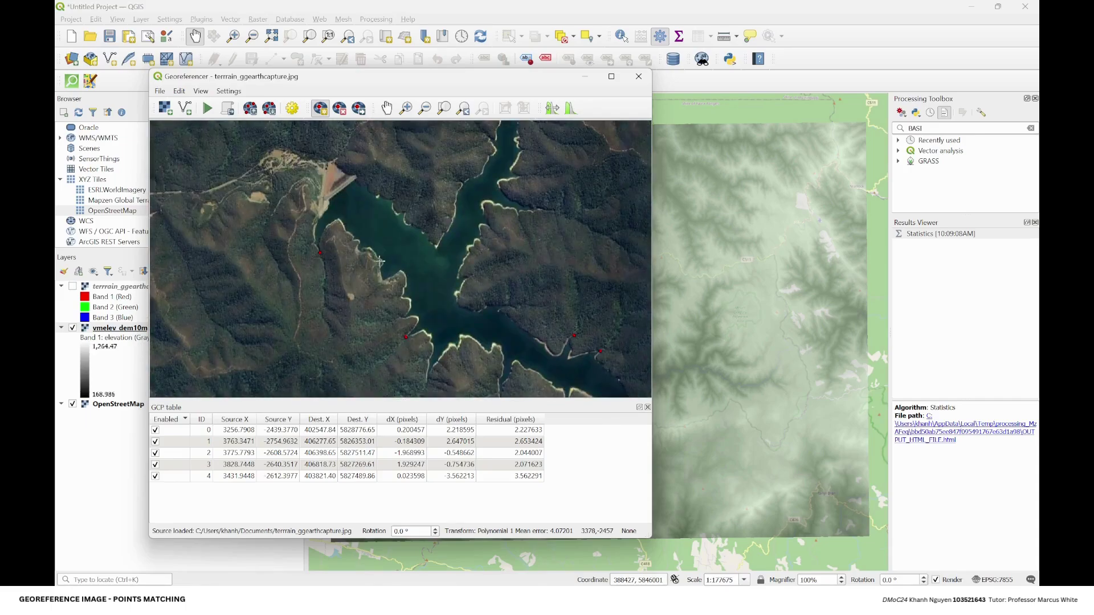
pyautogui.scroll(-1, 371, 245)
pyautogui.scroll(1, 480, 325)
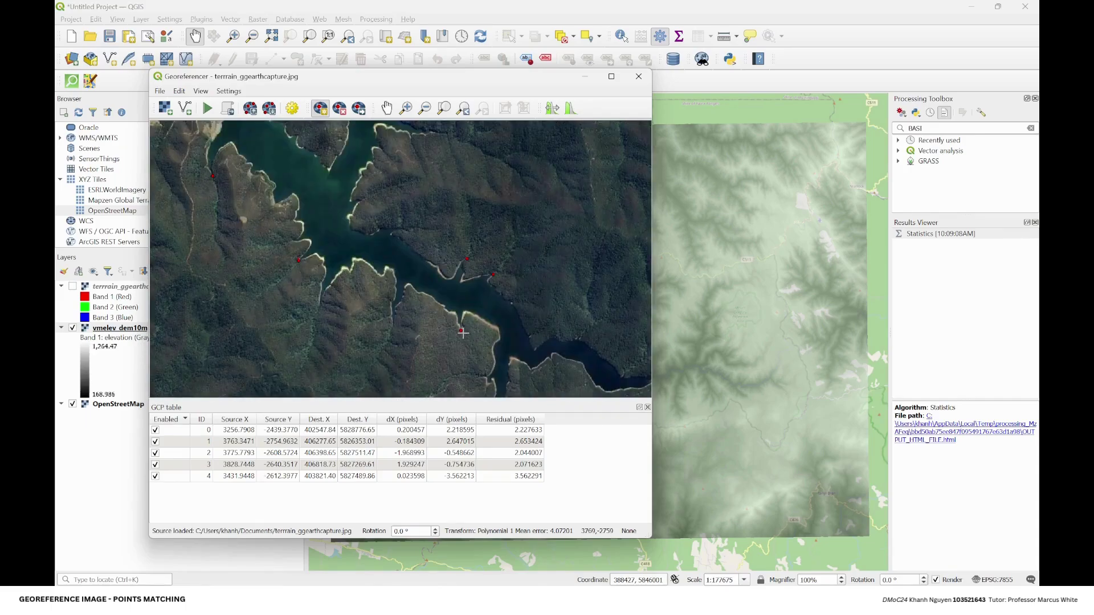
pyautogui.scroll(-1, 463, 333)
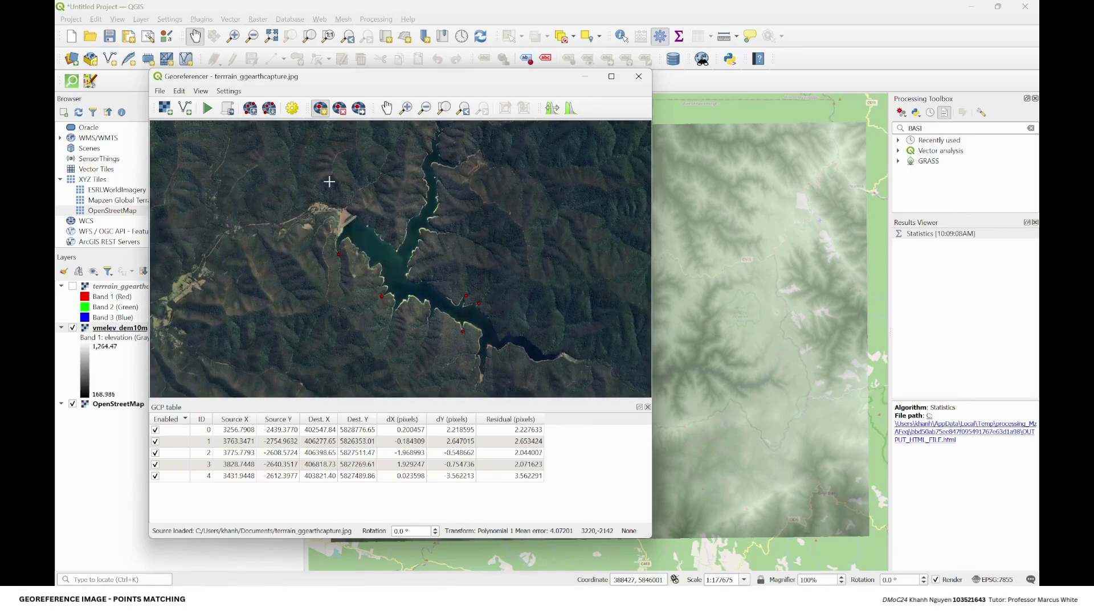
pyautogui.scroll(2, 389, 257)
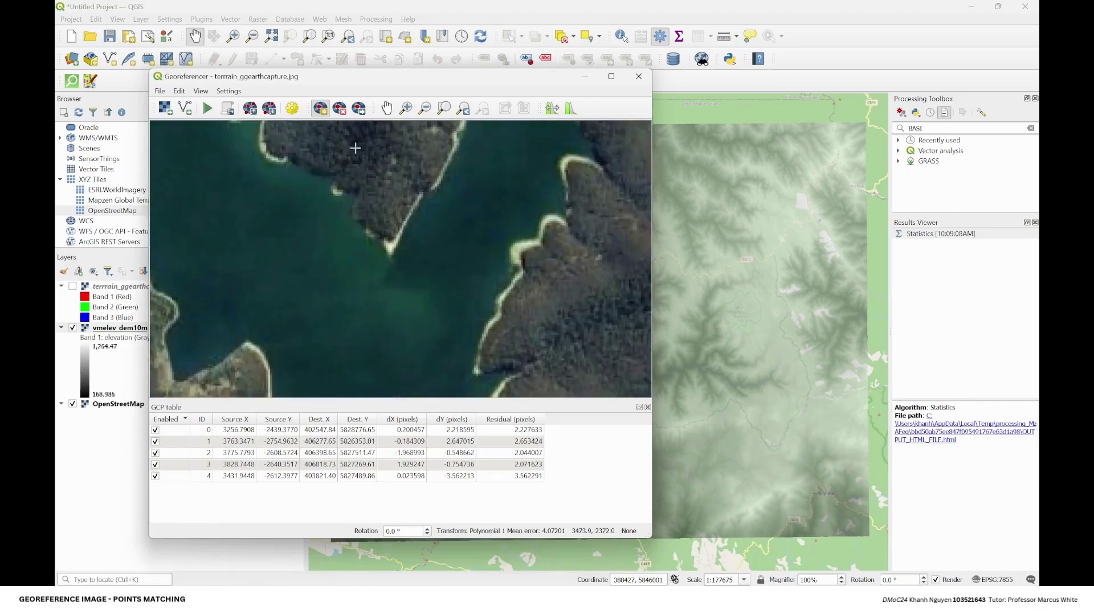
pyautogui.scroll(2, 389, 249)
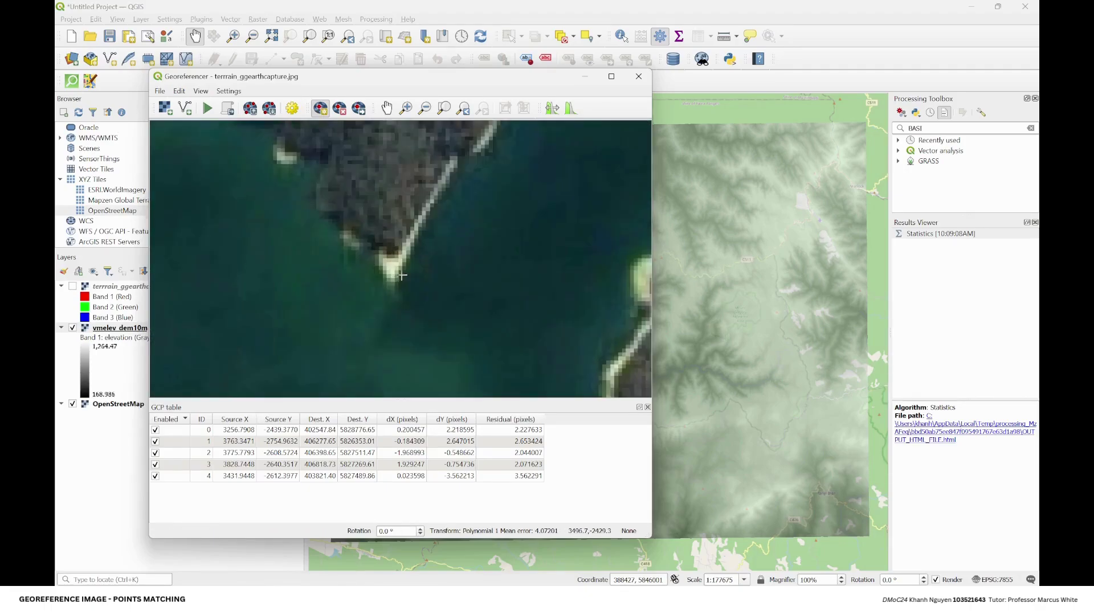
pyautogui.scroll(-5, 403, 276)
pyautogui.scroll(-2, 423, 187)
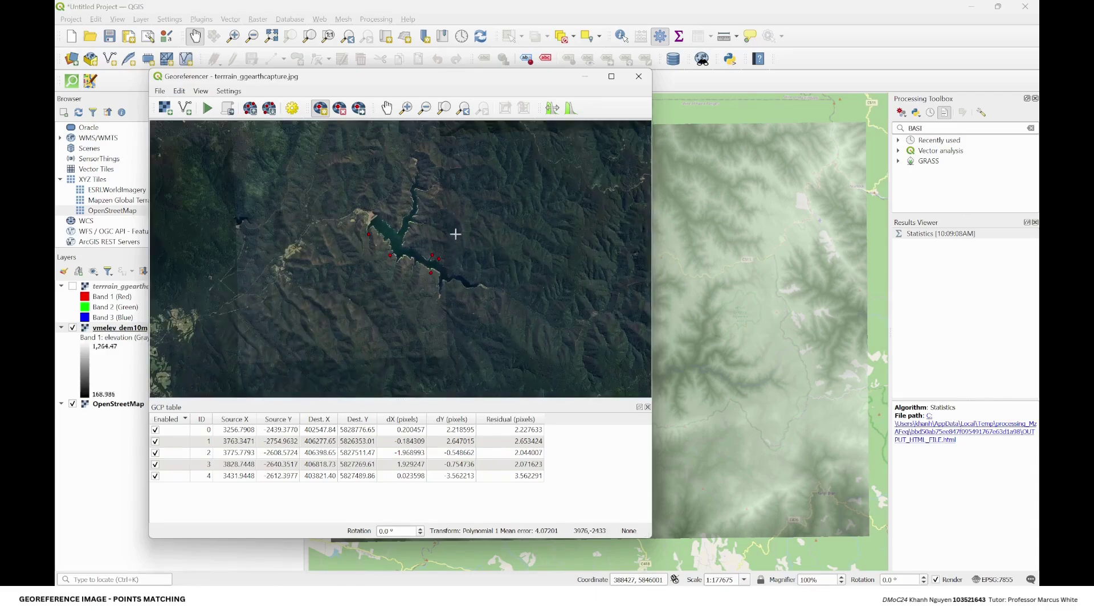
pyautogui.scroll(-2, 465, 214)
pyautogui.scroll(-2, 503, 193)
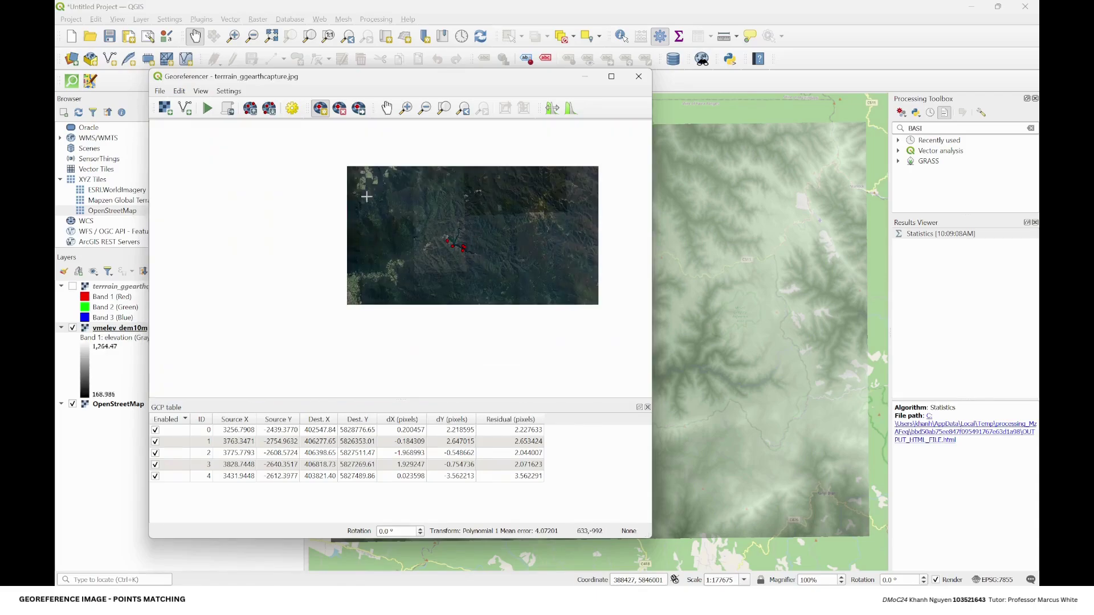
pyautogui.scroll(2, 515, 251)
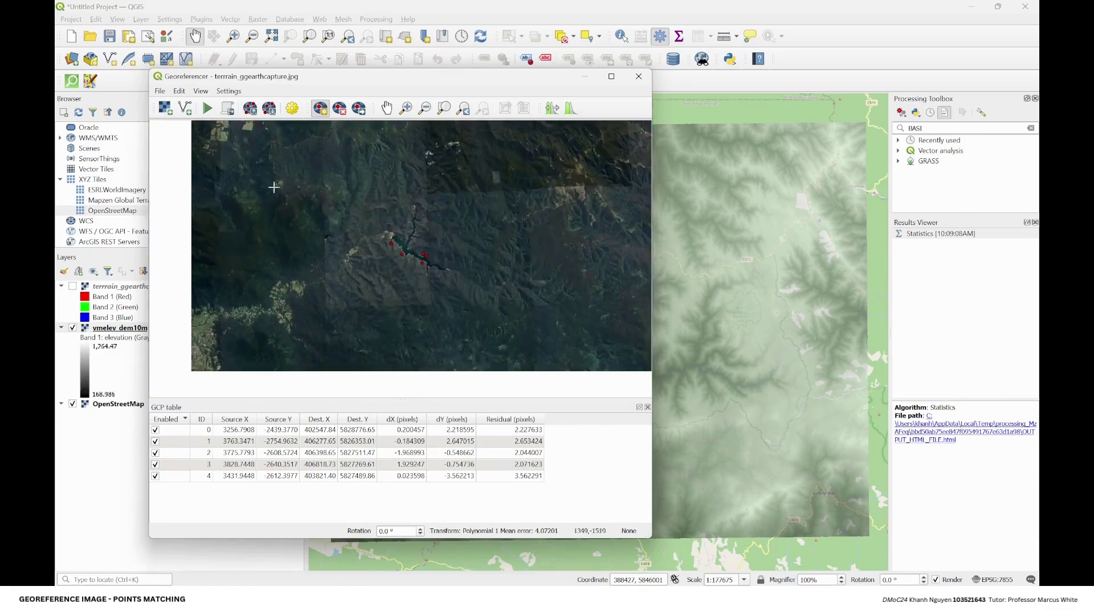
pyautogui.scroll(-2, 319, 295)
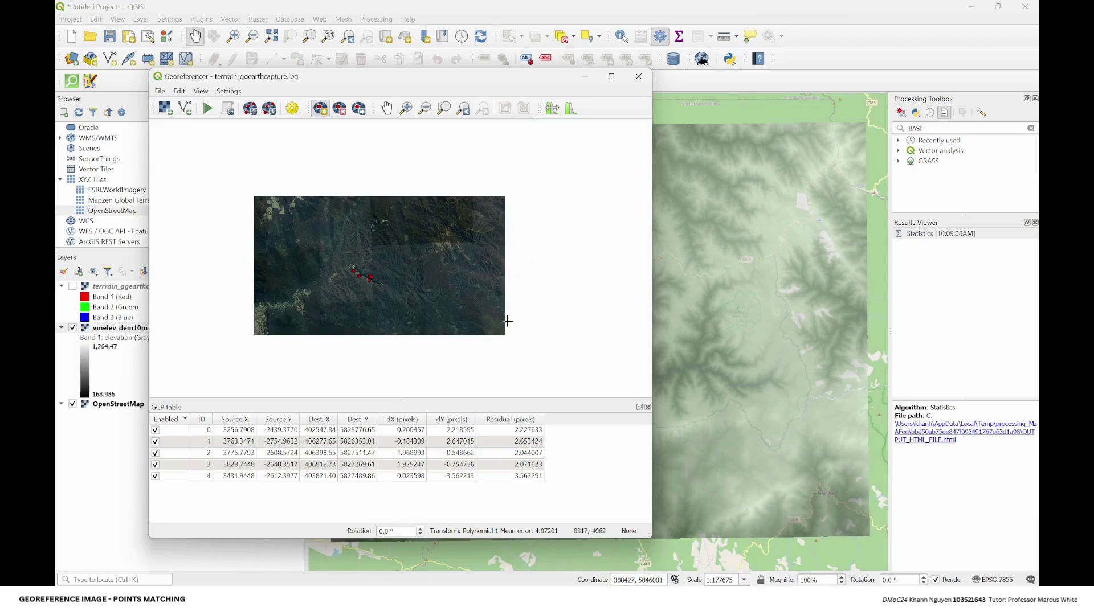
pyautogui.scroll(6, 335, 269)
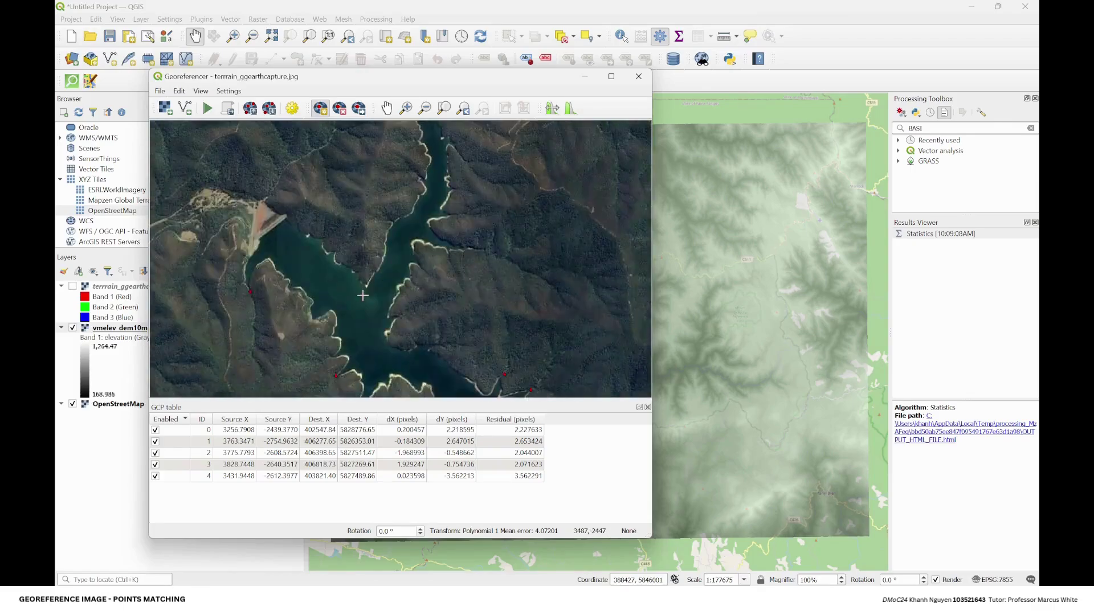
pyautogui.scroll(3, 369, 271)
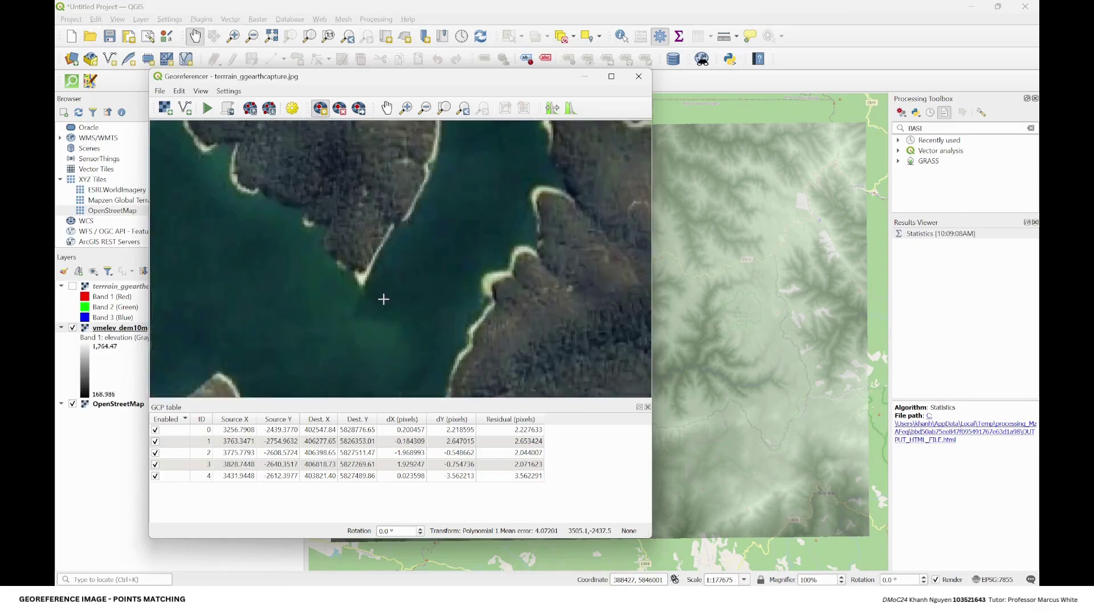
pyautogui.scroll(-3, 371, 295)
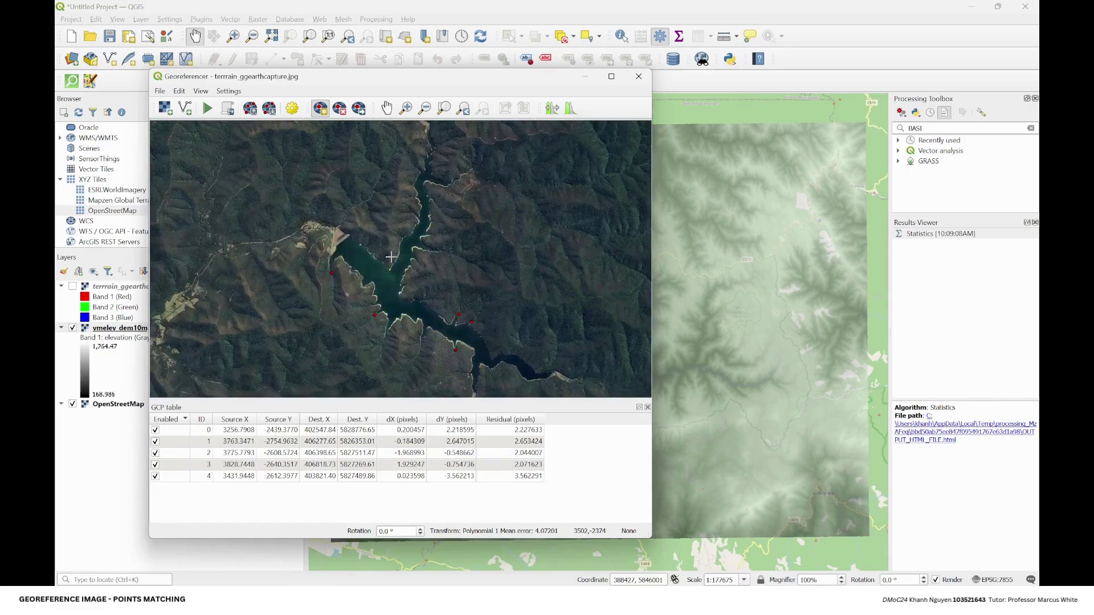
pyautogui.scroll(-1, 452, 299)
pyautogui.scroll(1, 471, 321)
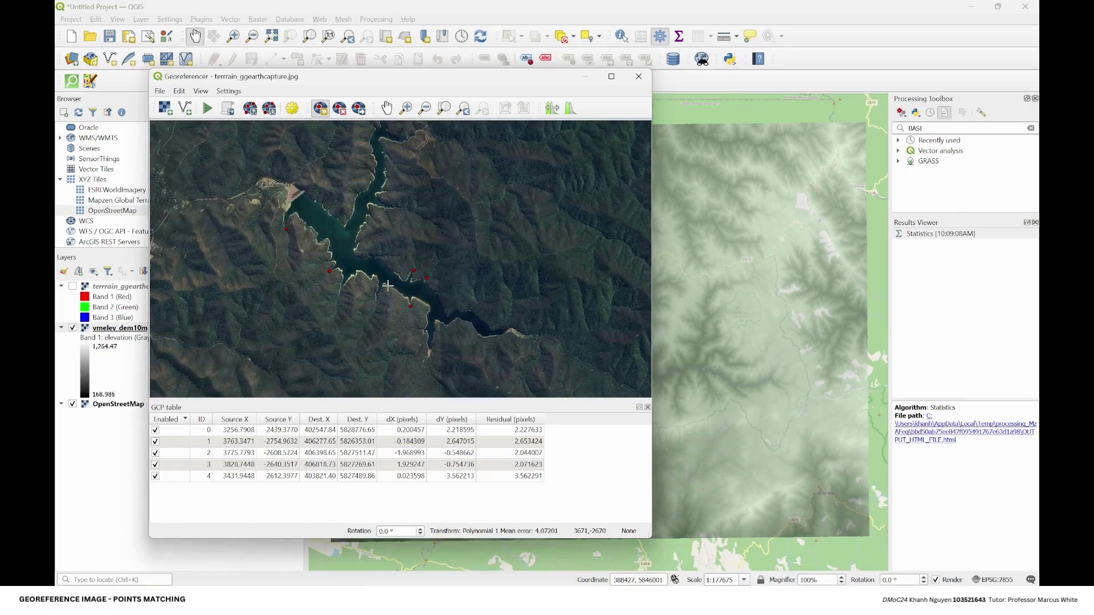
pyautogui.scroll(1, 341, 220)
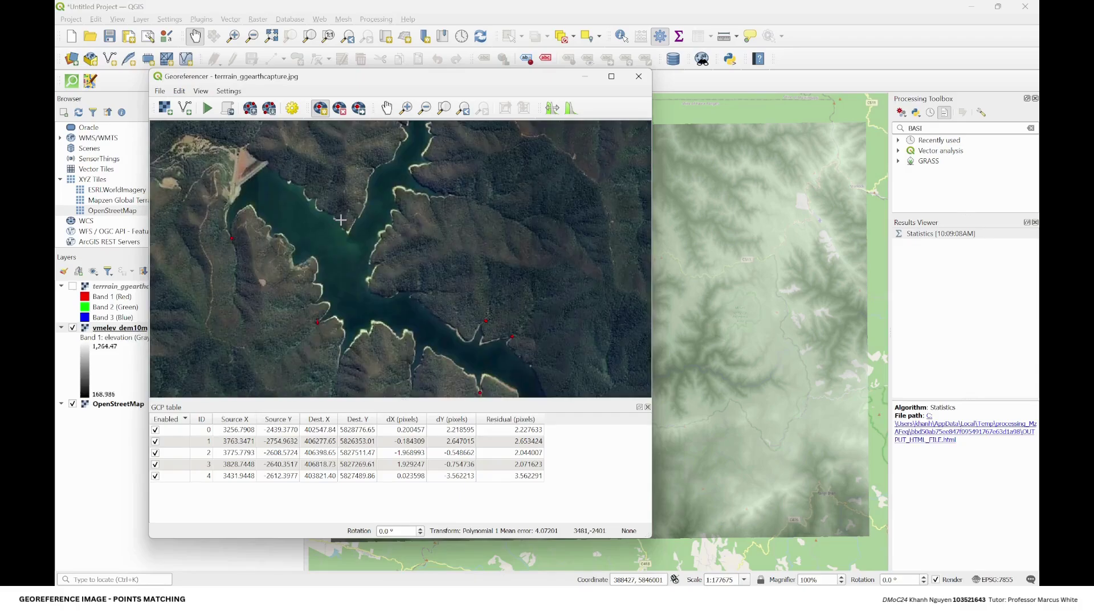
pyautogui.scroll(1, 345, 251)
pyautogui.scroll(-1, 346, 251)
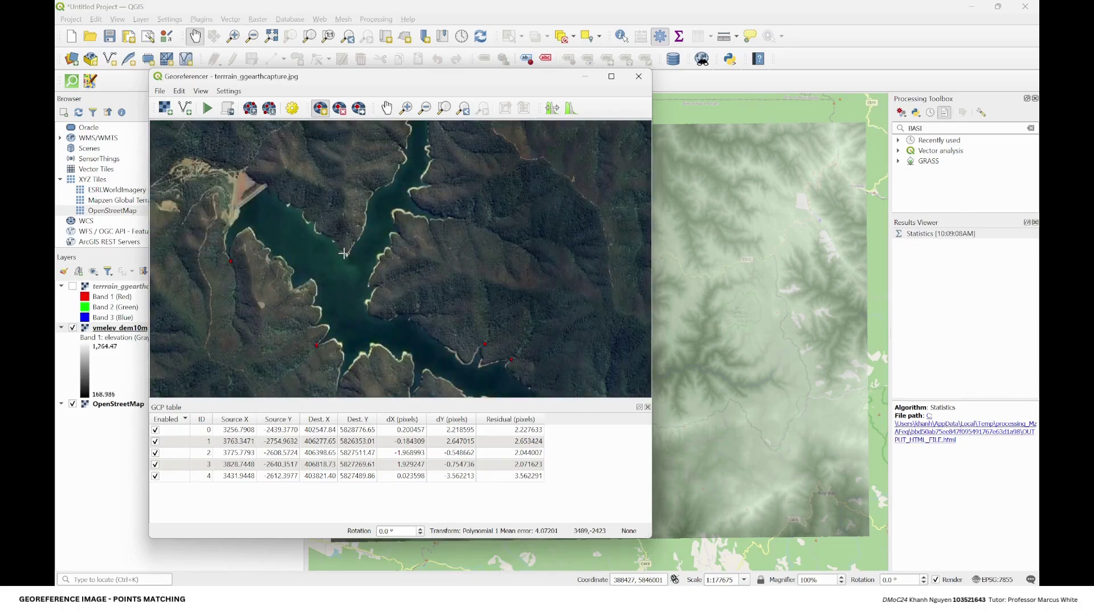
pyautogui.scroll(1, 346, 251)
pyautogui.scroll(-2, 349, 259)
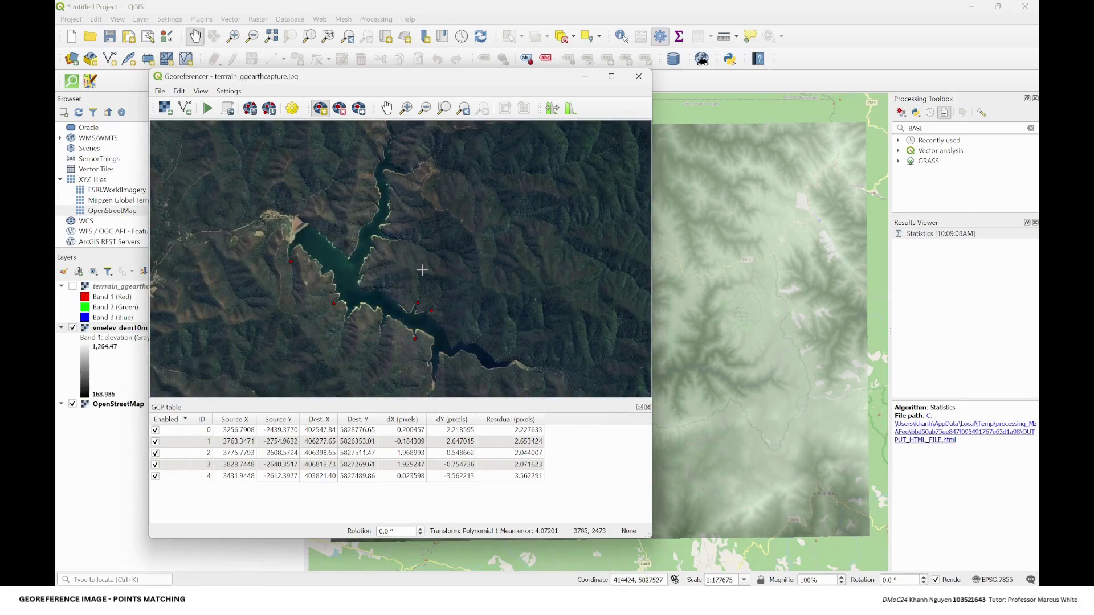
pyautogui.scroll(1, 342, 259)
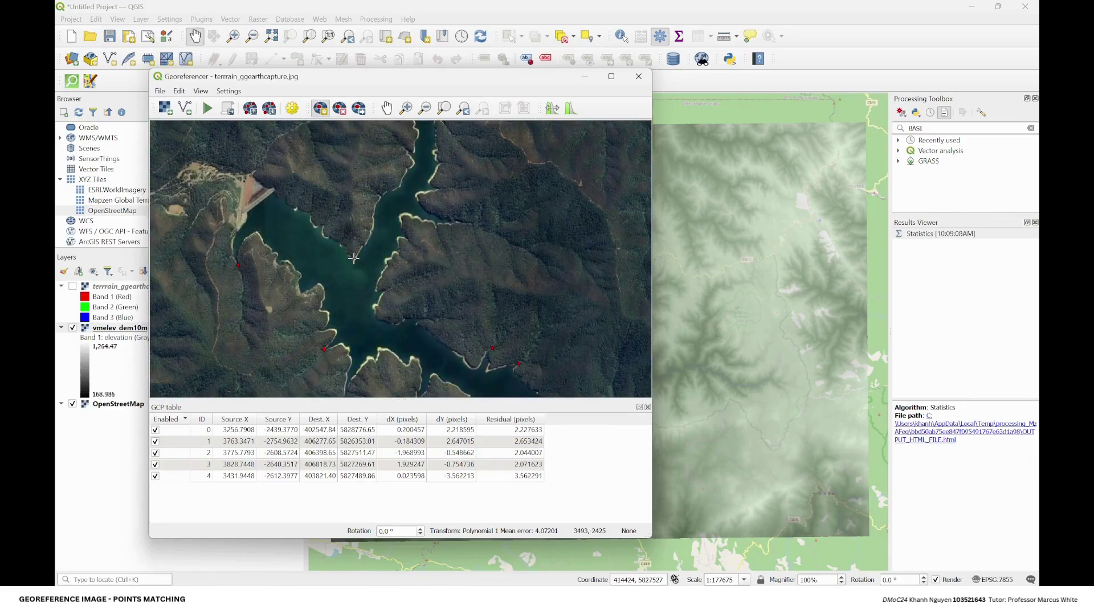
pyautogui.scroll(-1, 328, 221)
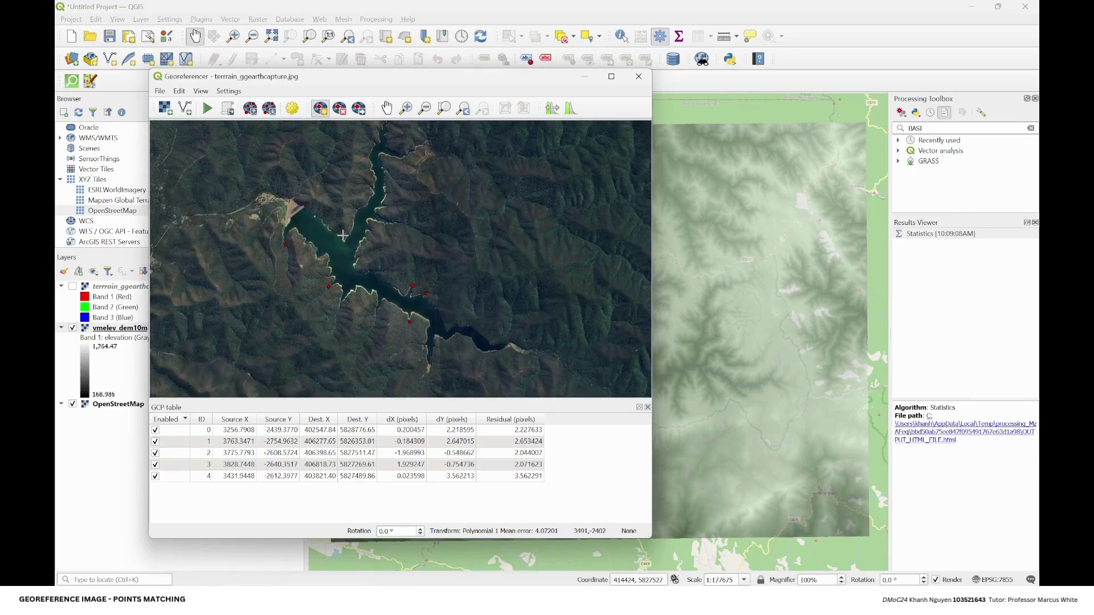
pyautogui.scroll(2, 342, 235)
pyautogui.scroll(-1, 336, 242)
pyautogui.scroll(-1, 398, 310)
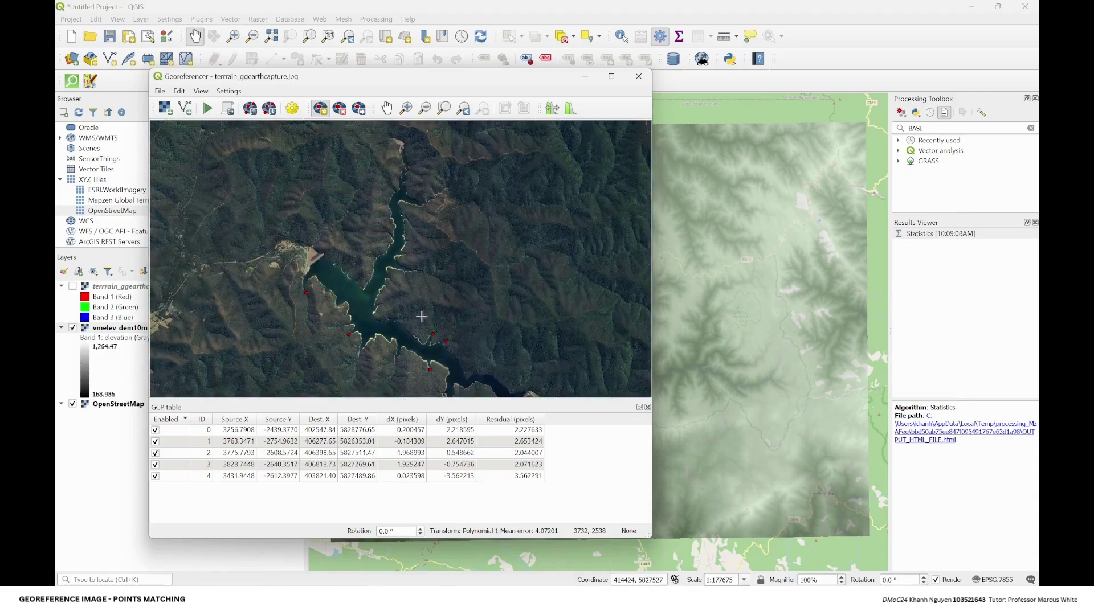
pyautogui.scroll(-1, 399, 301)
pyautogui.scroll(1, 426, 347)
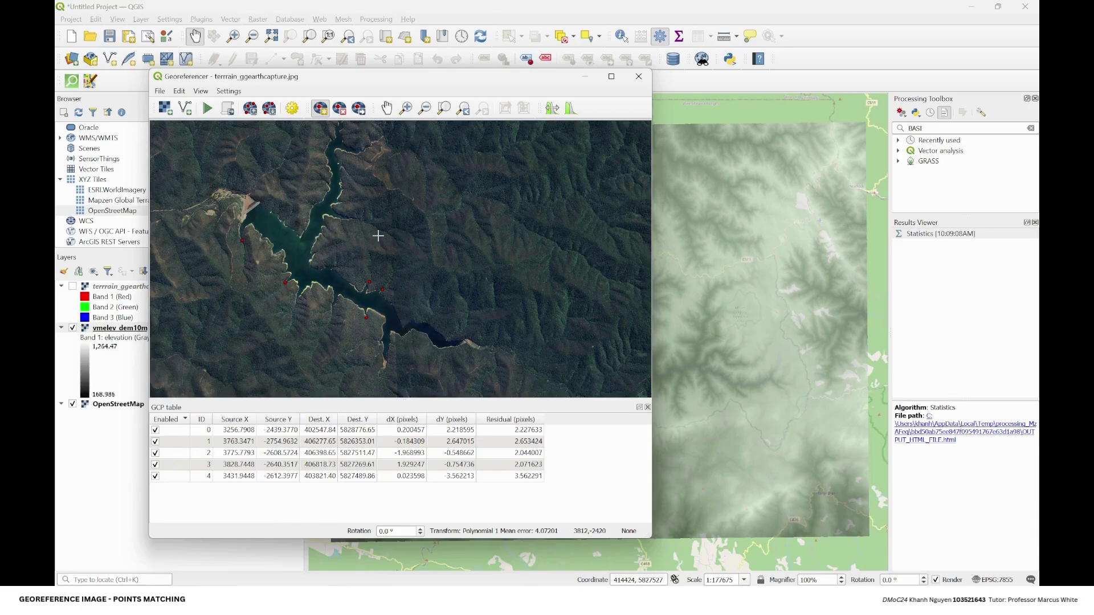
pyautogui.scroll(1, 264, 217)
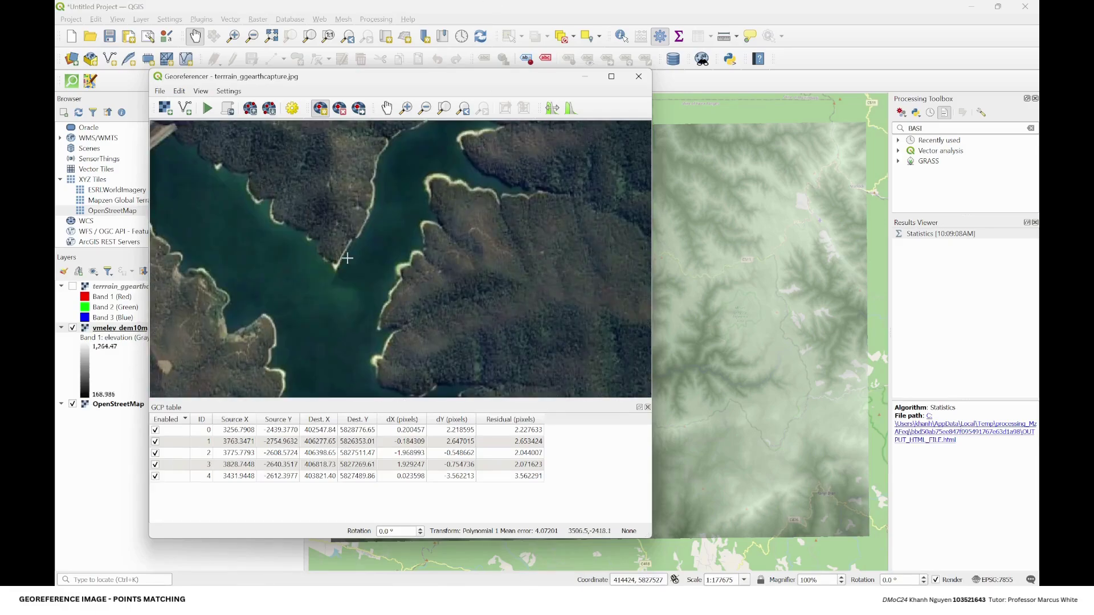
pyautogui.scroll(-1, 334, 245)
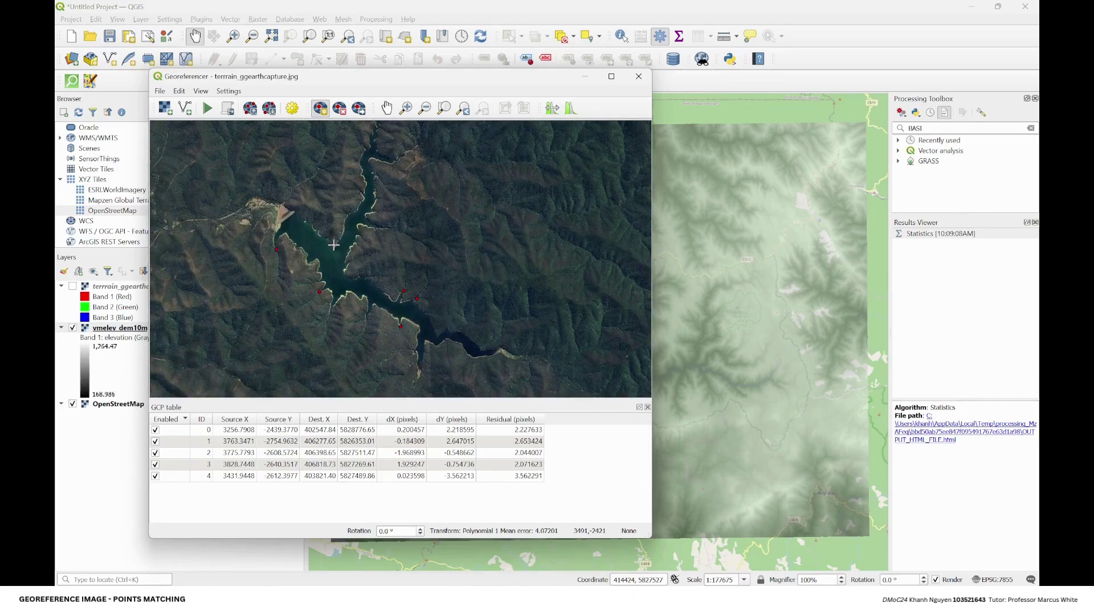
pyautogui.click(334, 246)
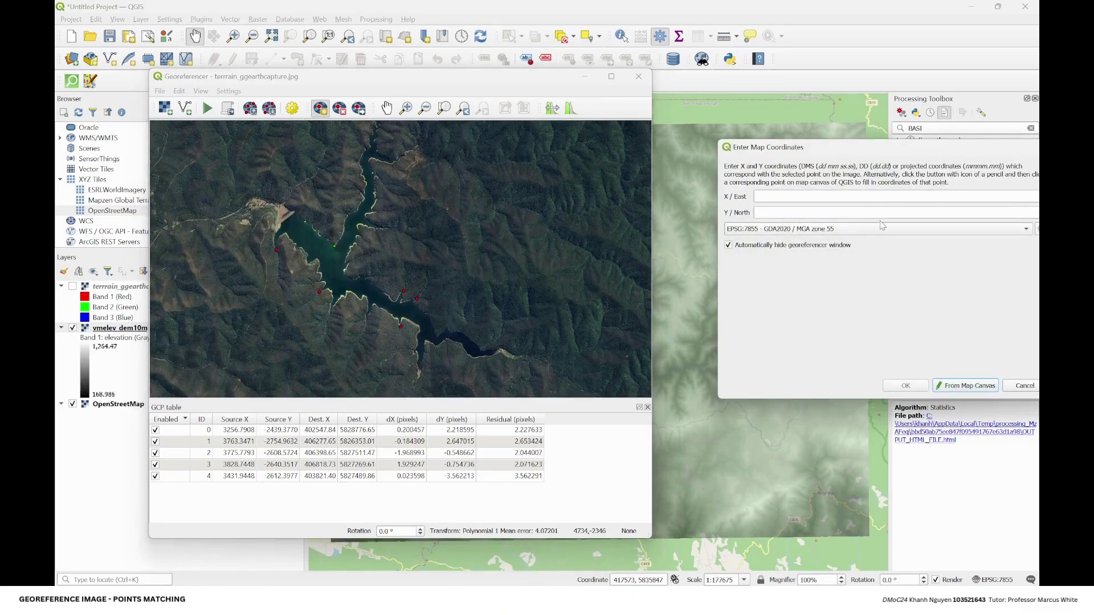
pyautogui.moveTo(804, 148); pyautogui.dragTo(475, 115)
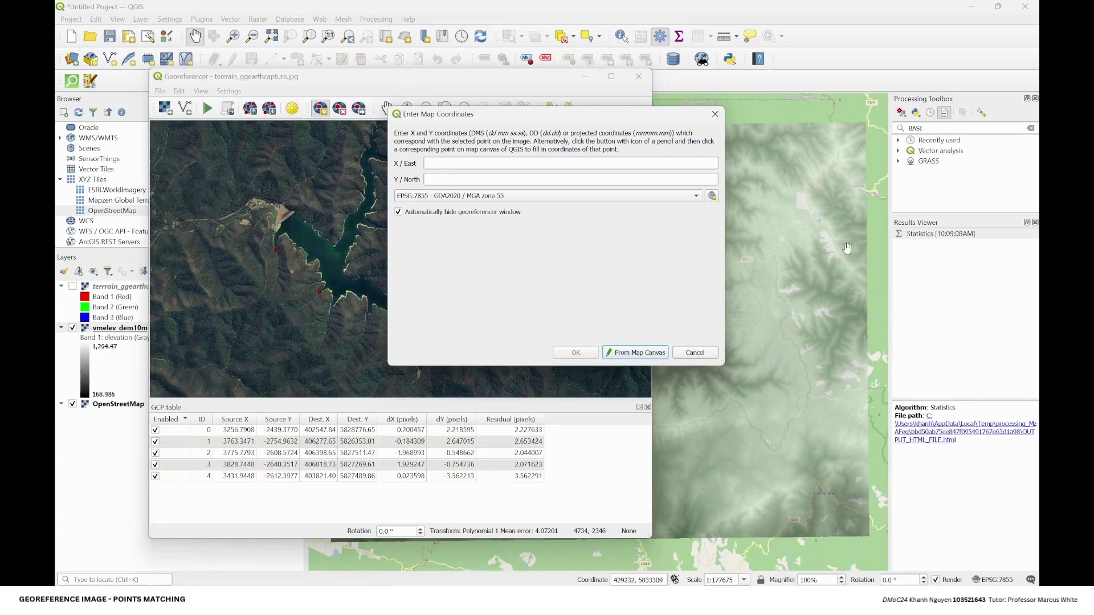
pyautogui.click(637, 353)
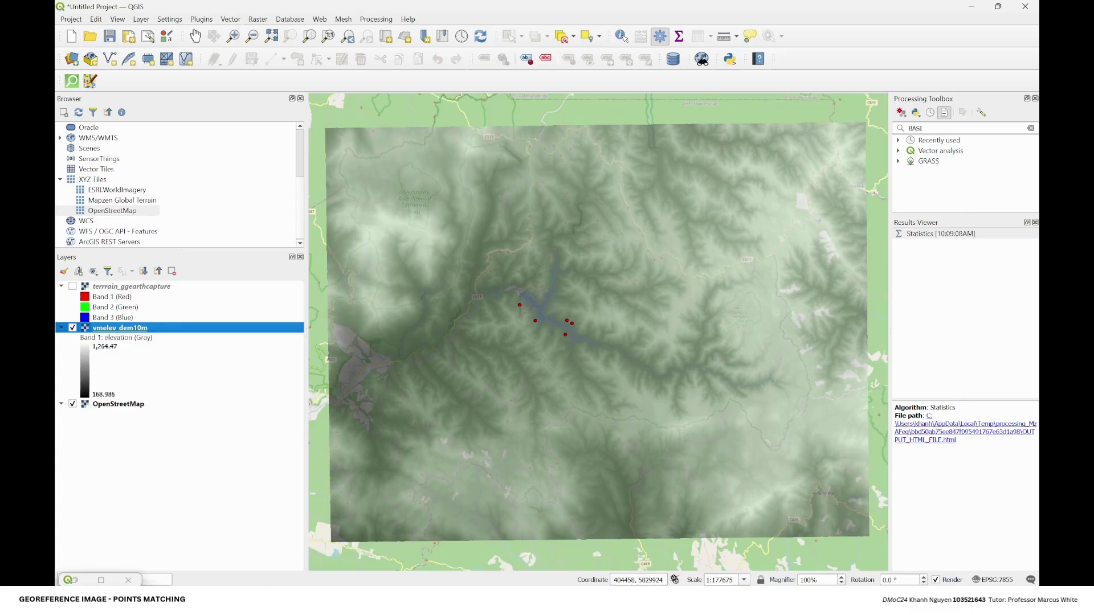
pyautogui.scroll(5, 547, 342)
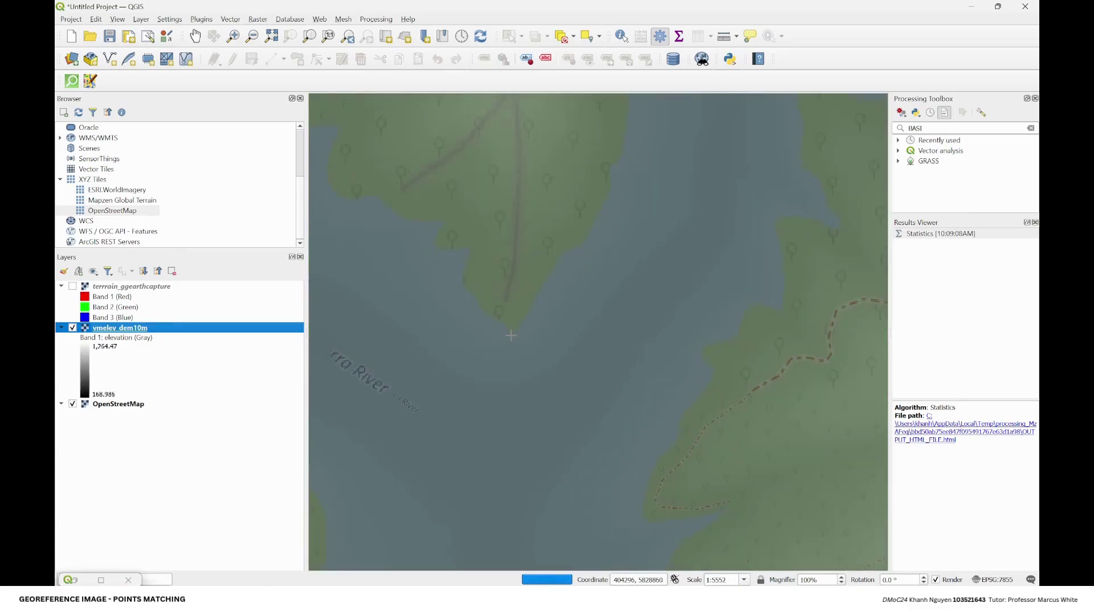
pyautogui.scroll(1, 512, 336)
pyautogui.click(516, 329)
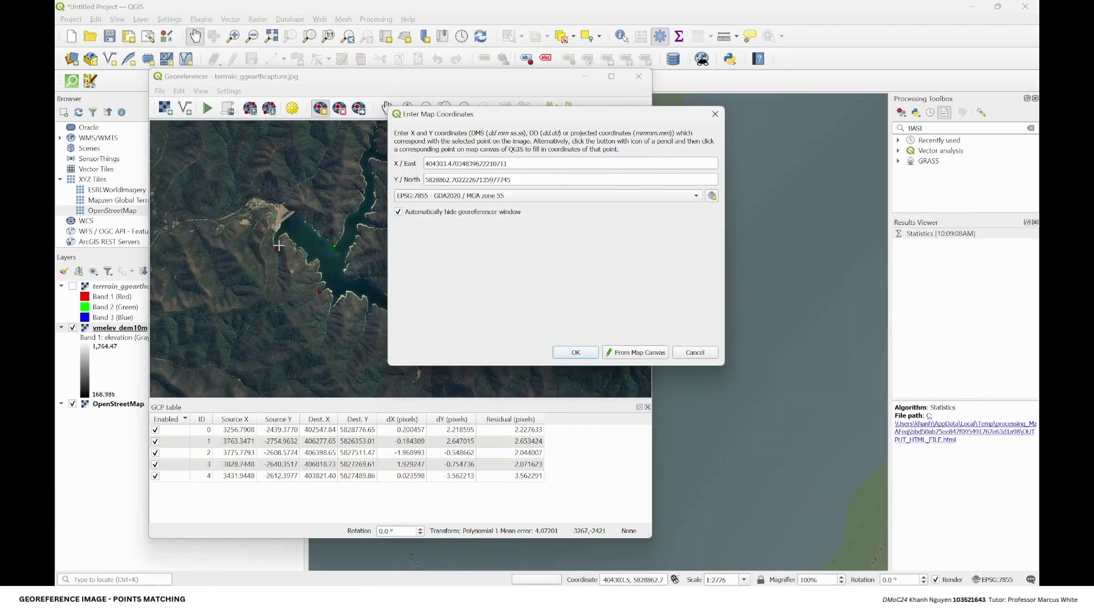
pyautogui.click(575, 353)
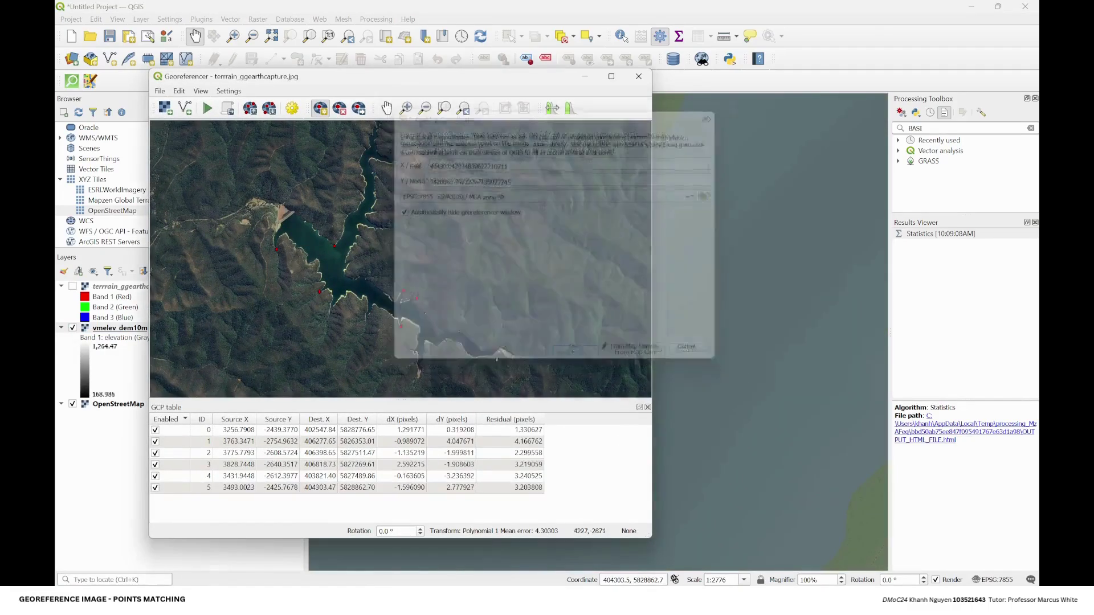
# Add a seventh control point at the lake arm tip, matched on the basemap.
pyautogui.scroll(-3, 364, 149)
pyautogui.scroll(1, 441, 132)
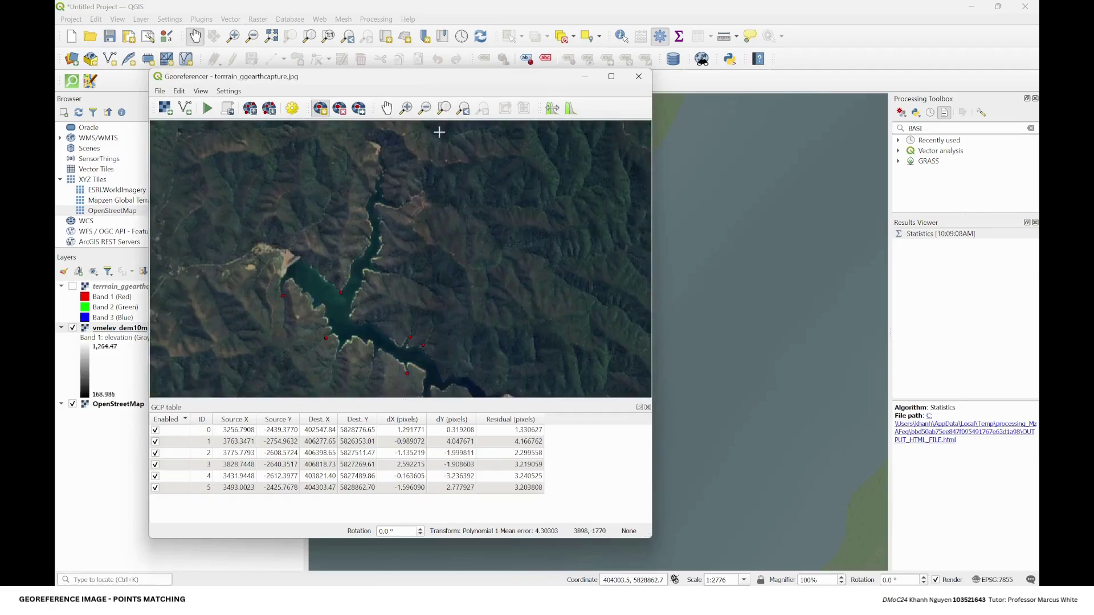
pyautogui.scroll(2, 381, 152)
pyautogui.scroll(-4, 454, 308)
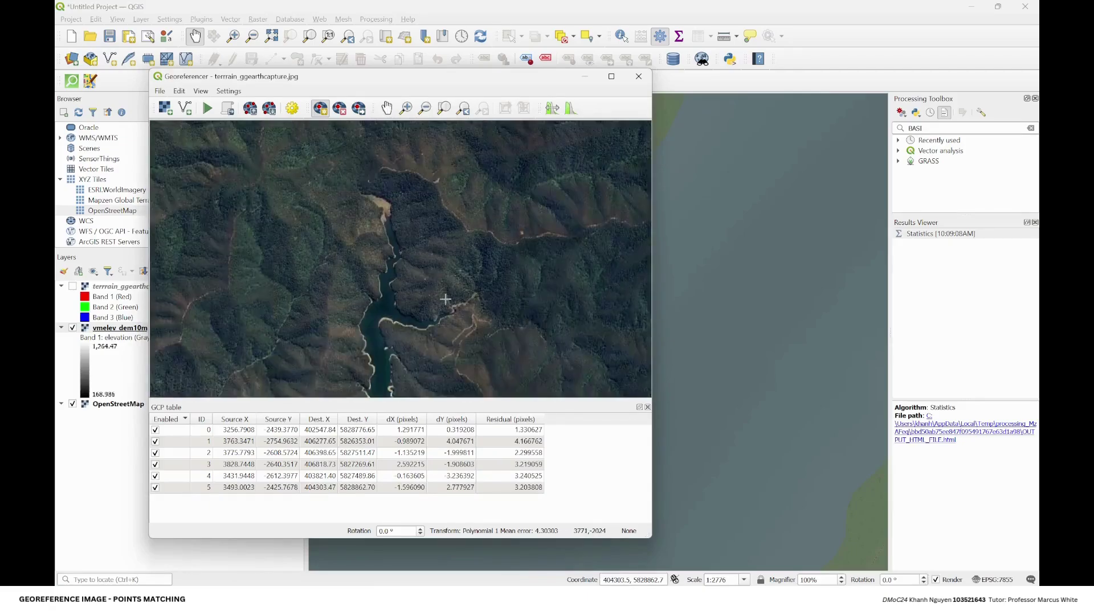
pyautogui.scroll(4, 439, 271)
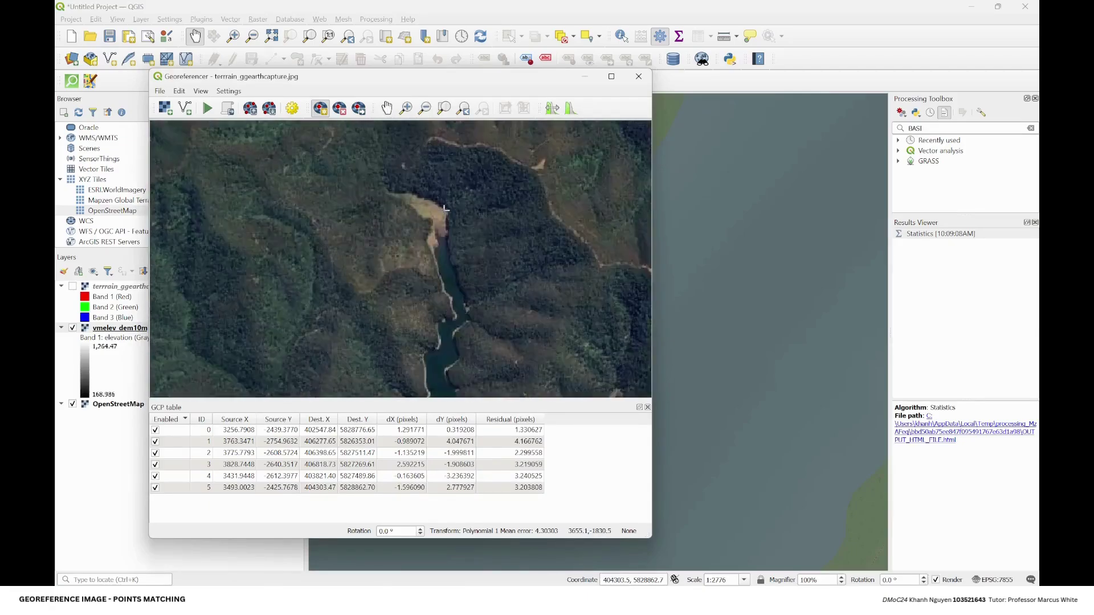
pyautogui.click(326, 172)
pyautogui.click(628, 354)
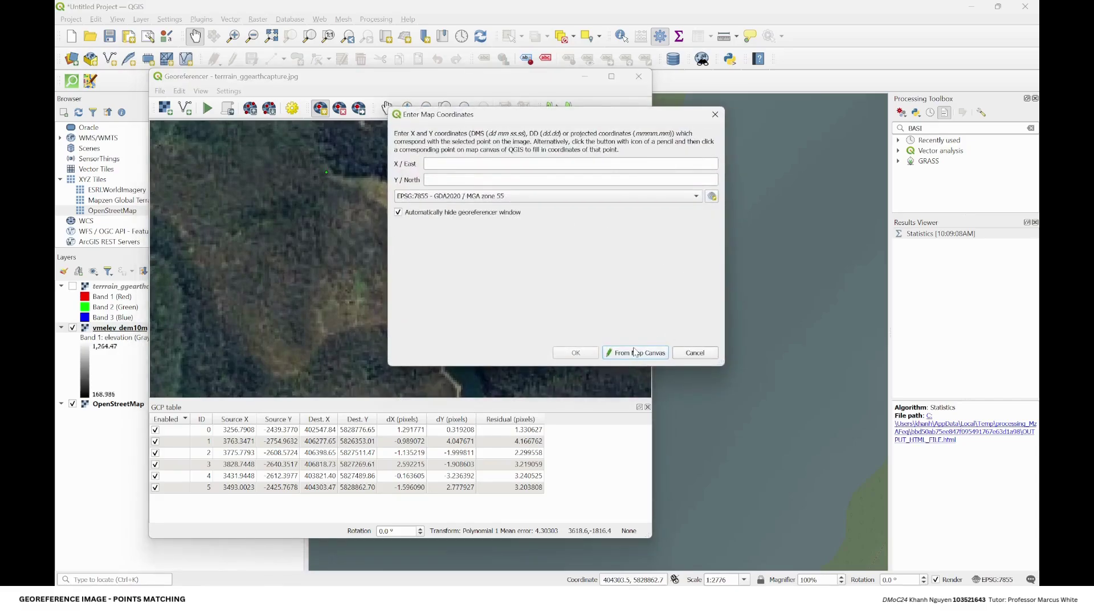
pyautogui.scroll(-4, 620, 352)
pyautogui.scroll(3, 624, 134)
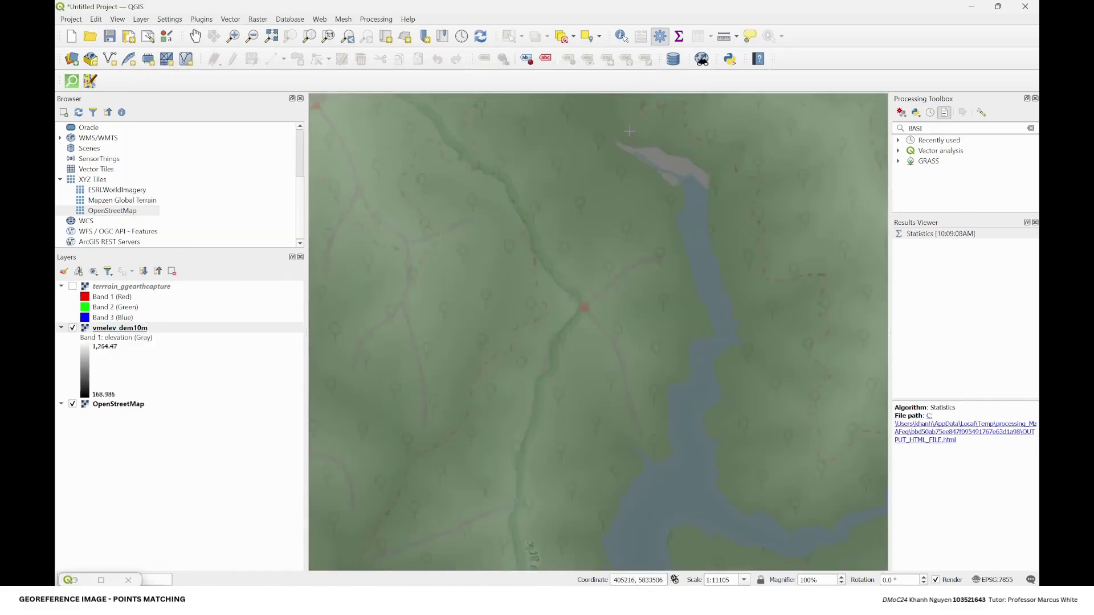
pyautogui.click(599, 146)
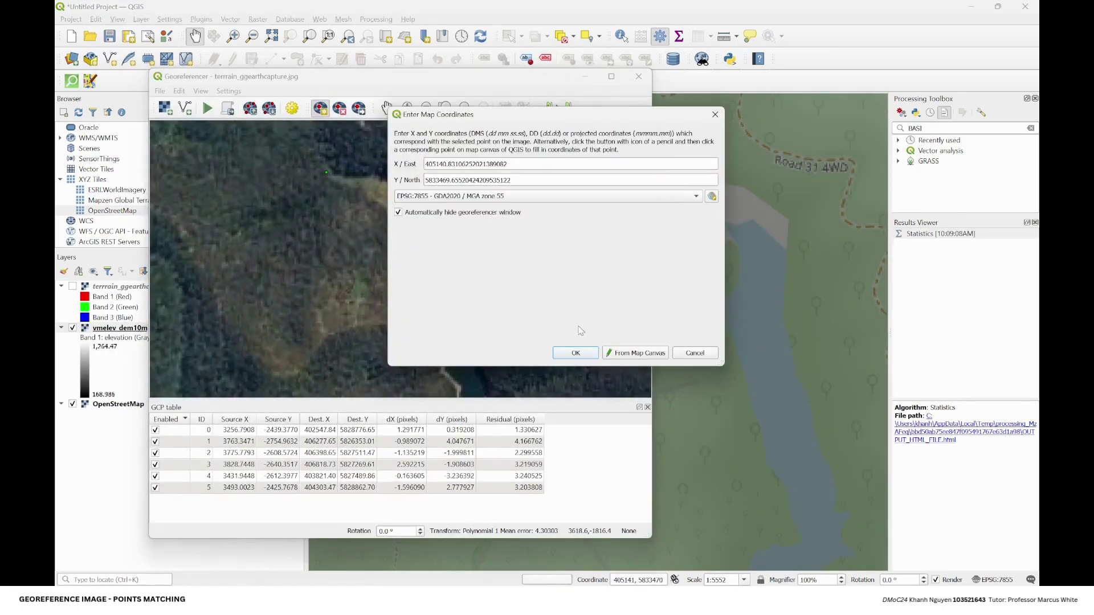
pyautogui.click(576, 353)
pyautogui.scroll(-4, 442, 200)
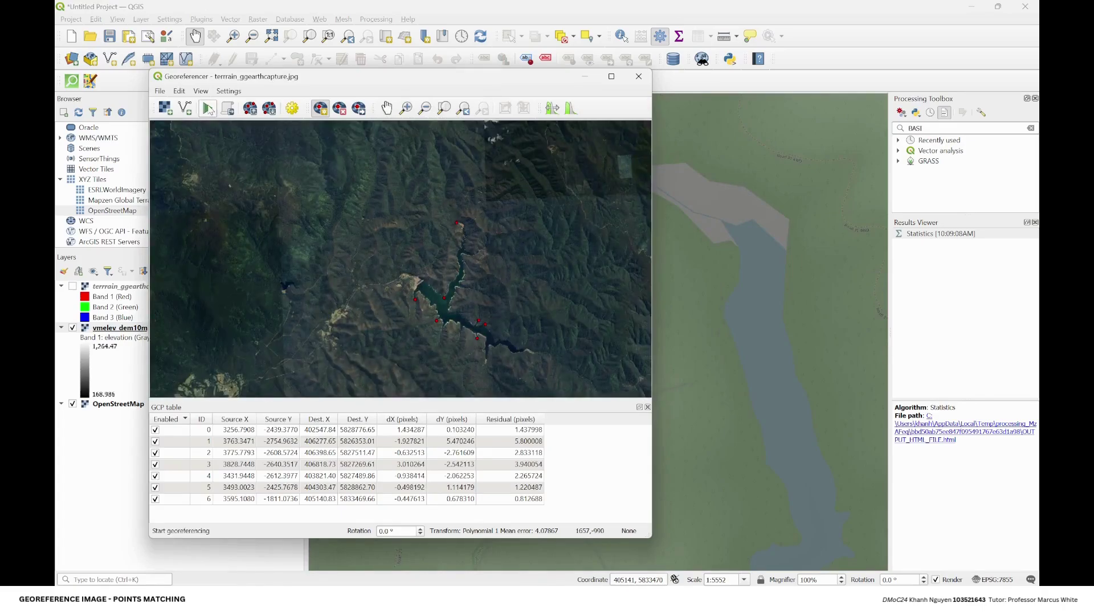
# Keep Polynomial 1 and set the output to terrain_ggearthcapture_modified.tif, then confirm the settings.
pyautogui.click(207, 109)
pyautogui.click(439, 328)
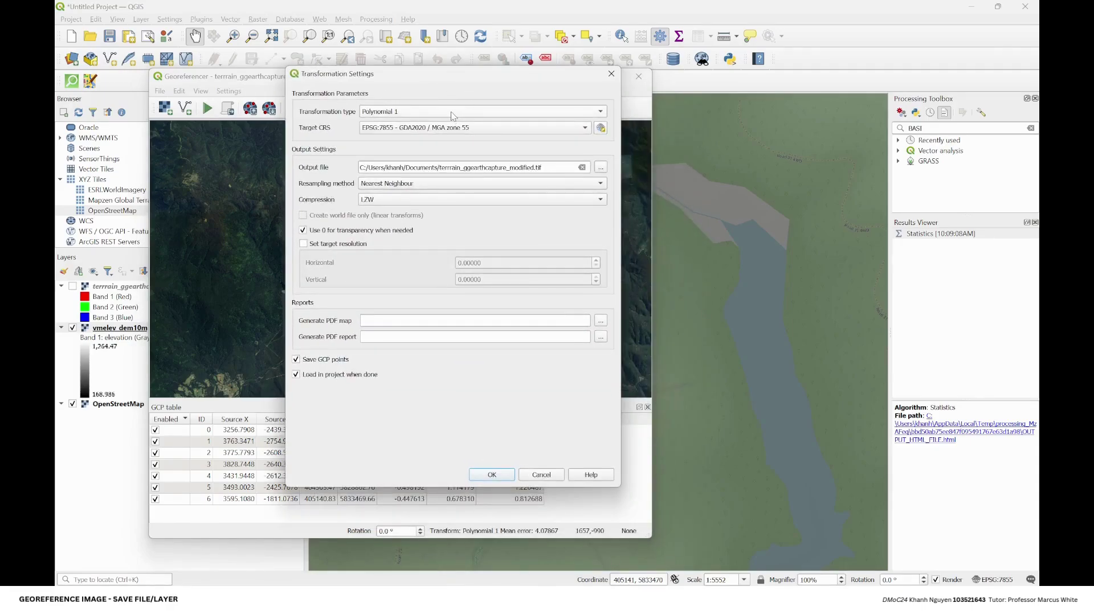
pyautogui.click(453, 117)
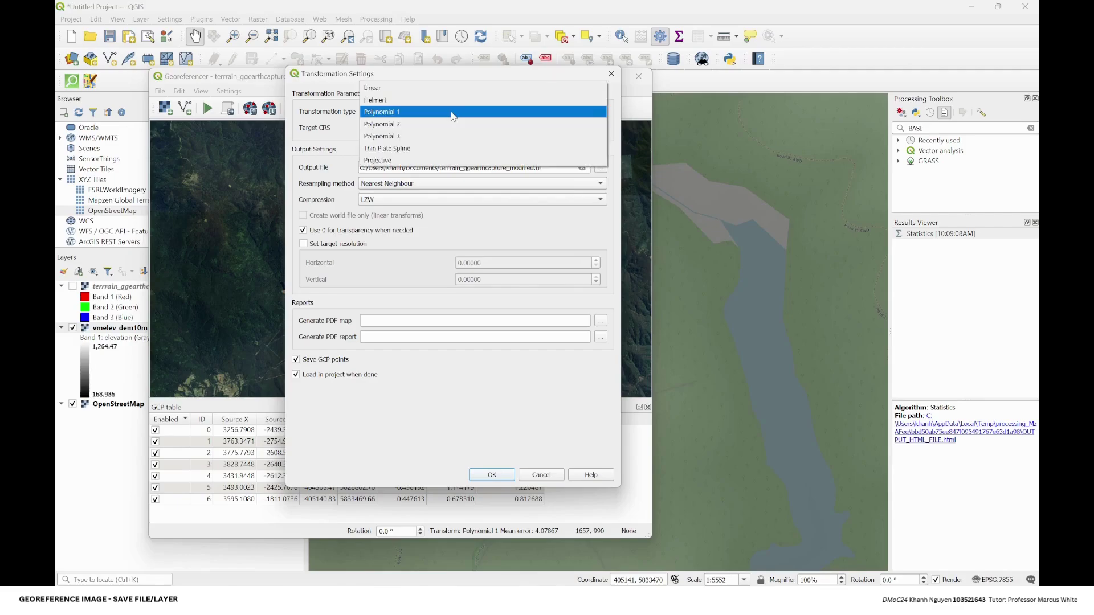
pyautogui.click(402, 113)
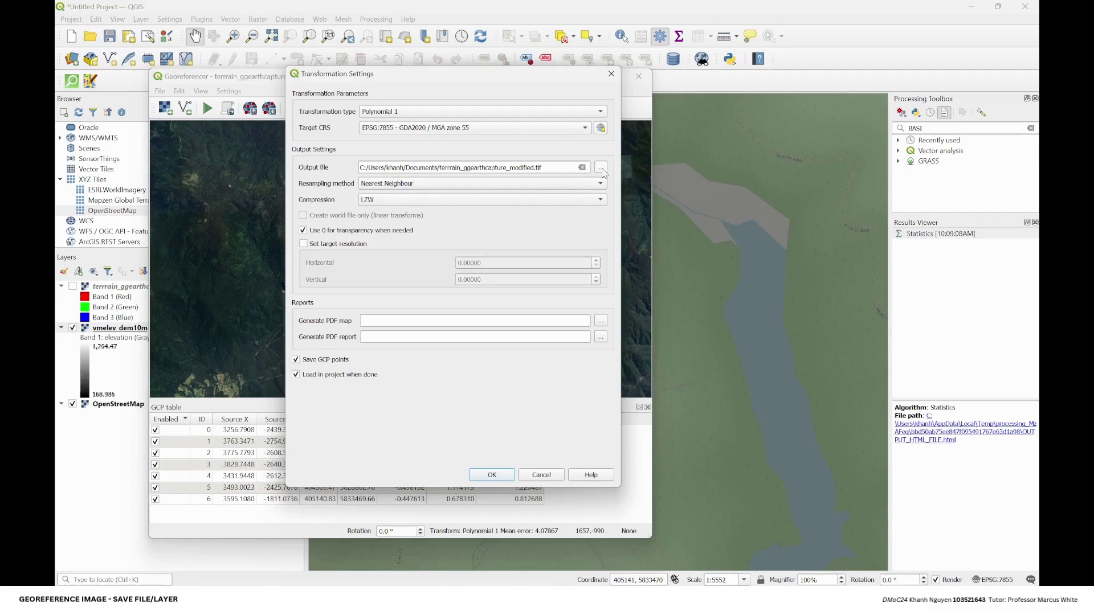
pyautogui.click(602, 169)
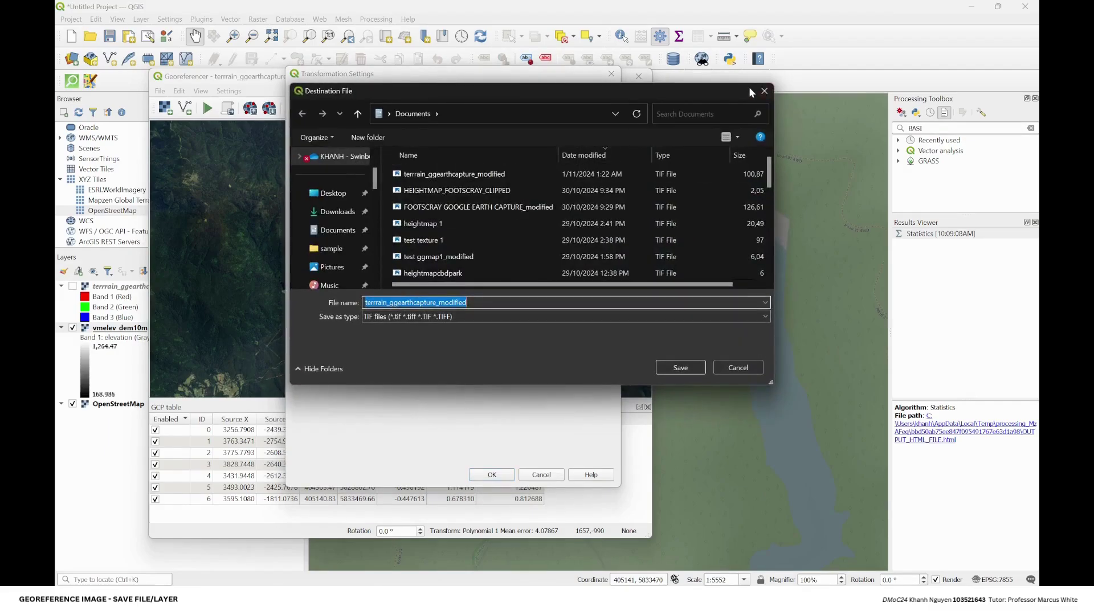
pyautogui.press('Return')
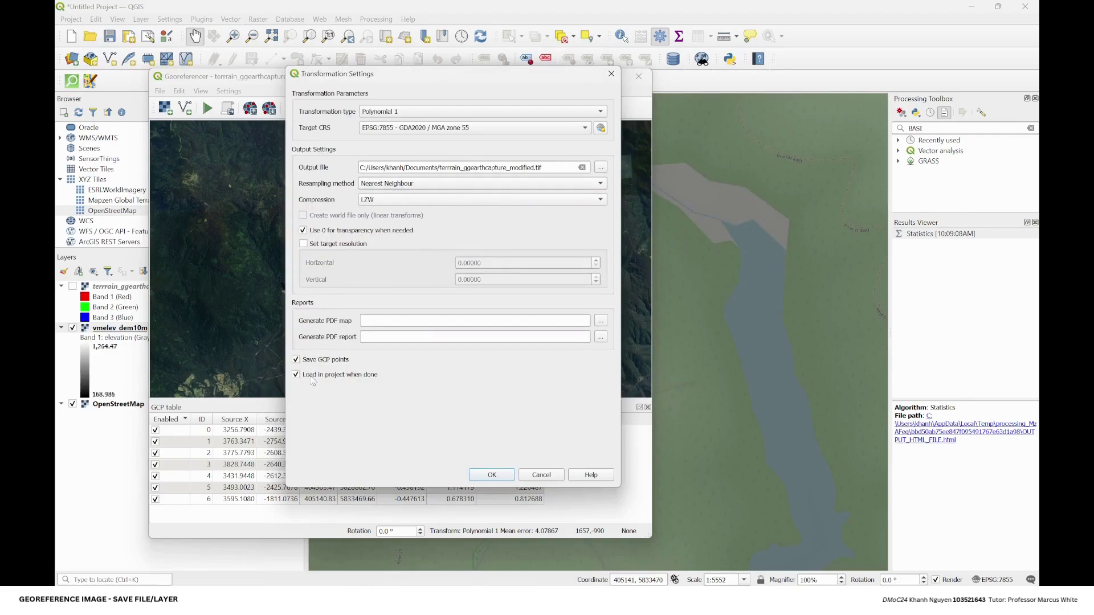
pyautogui.click(483, 475)
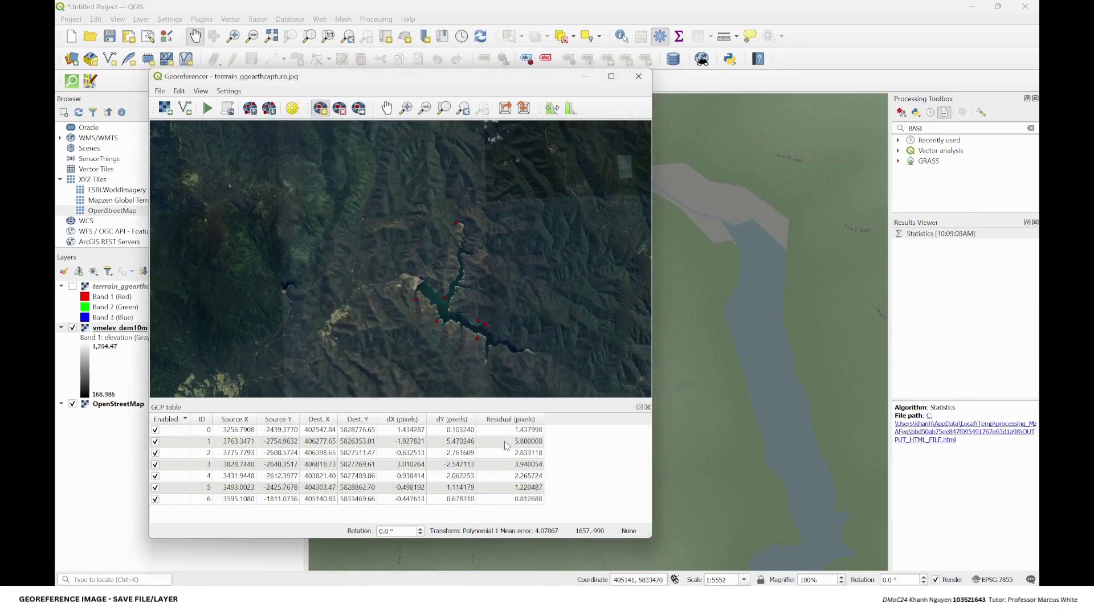
# Run the georeferencing, minimize the Georeferencer, and zoom out to view the modified layer.
pyautogui.click(208, 108)
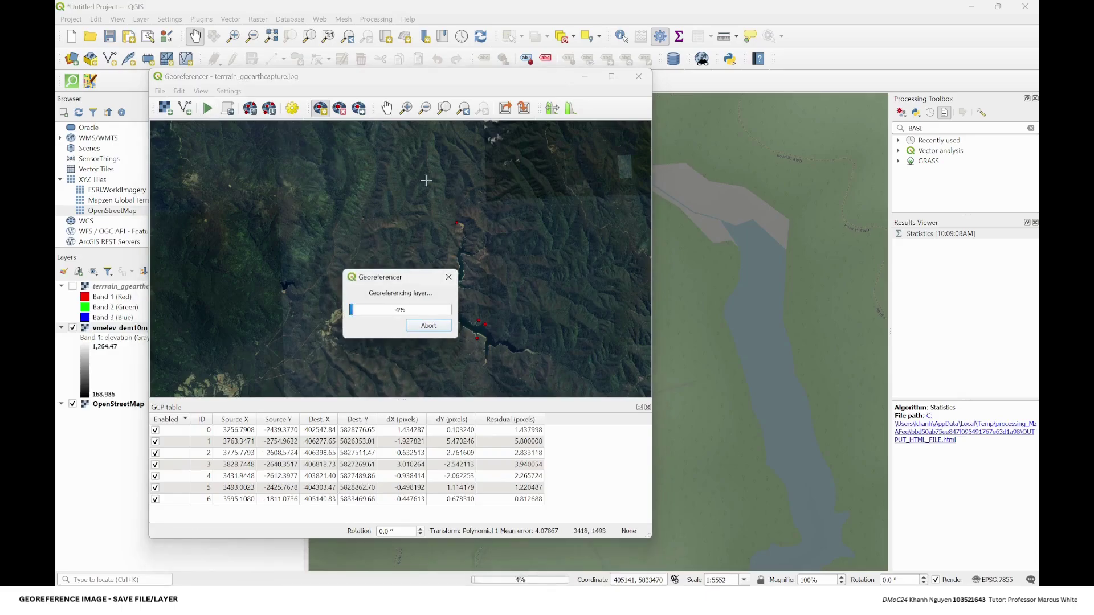
pyautogui.click(586, 77)
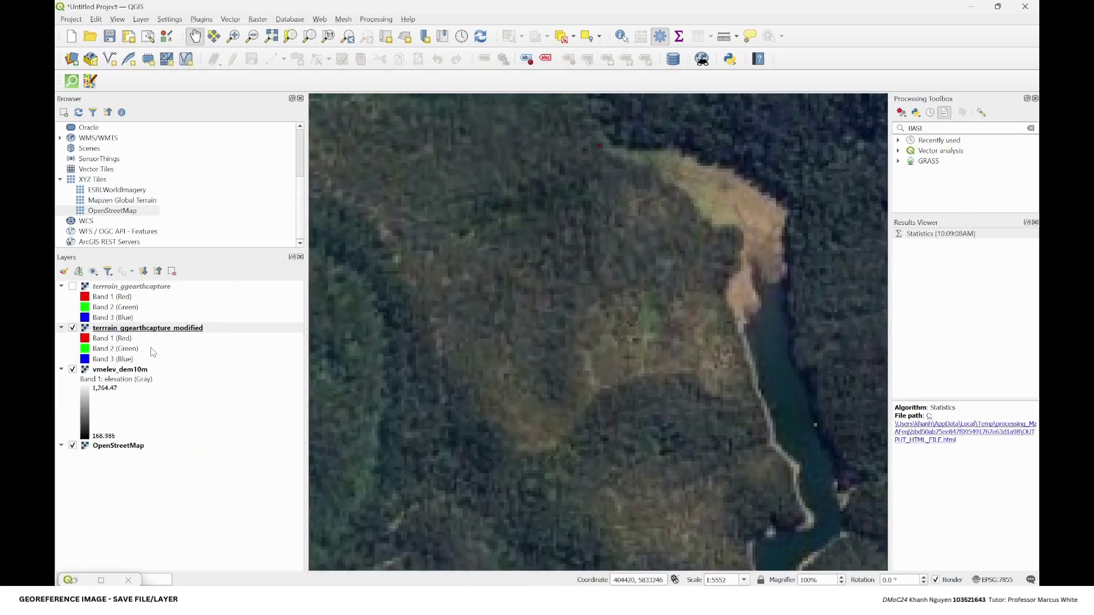
pyautogui.scroll(-5, 557, 293)
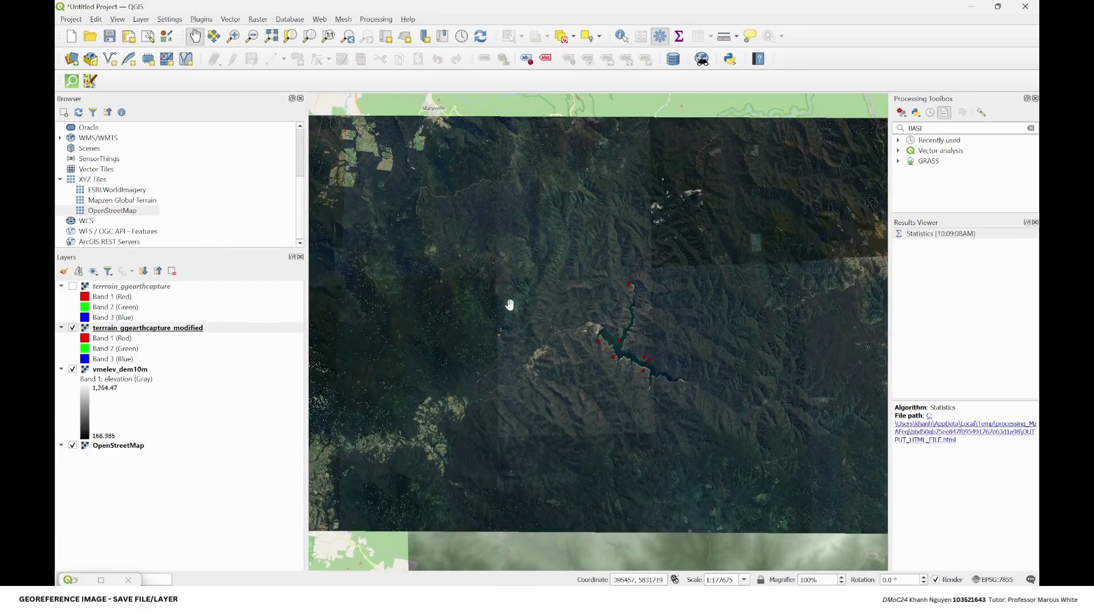
pyautogui.scroll(-1, 507, 306)
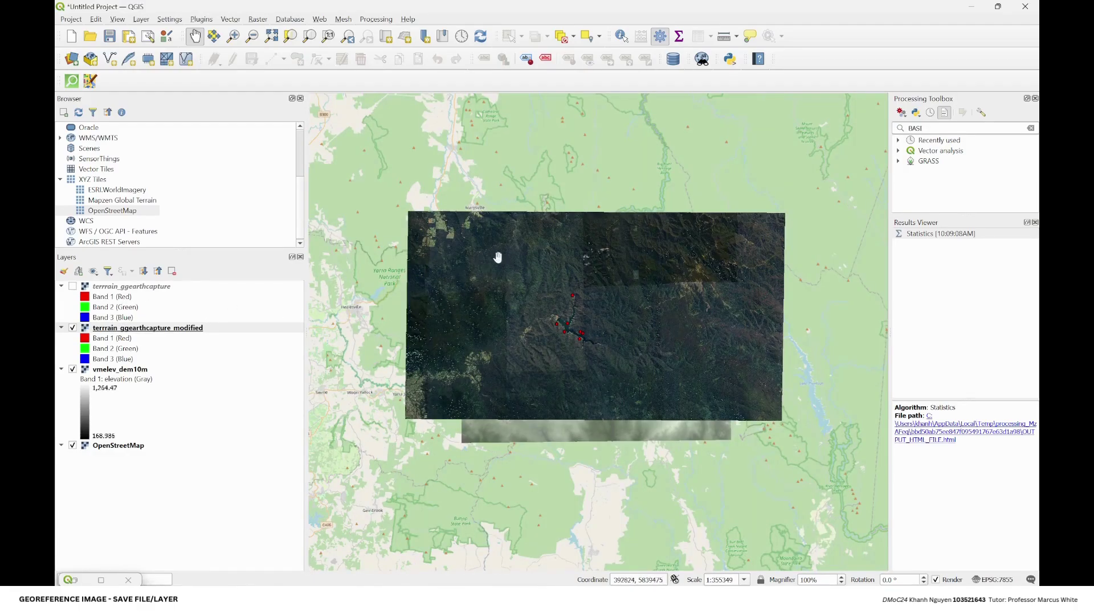
pyautogui.scroll(1, 639, 254)
pyautogui.scroll(-1, 639, 255)
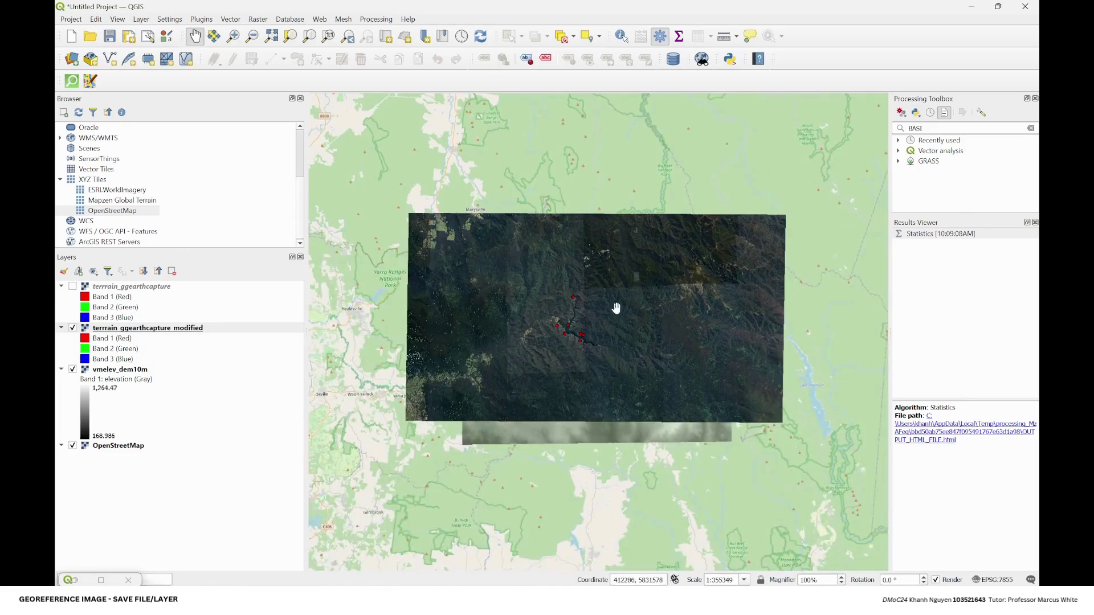
# Lower terrain_ggearthcapture_modified's global opacity to 36.6% and turn off the vmelev_dem10m layer.
pyautogui.rightClick(190, 328)
pyautogui.click(228, 574)
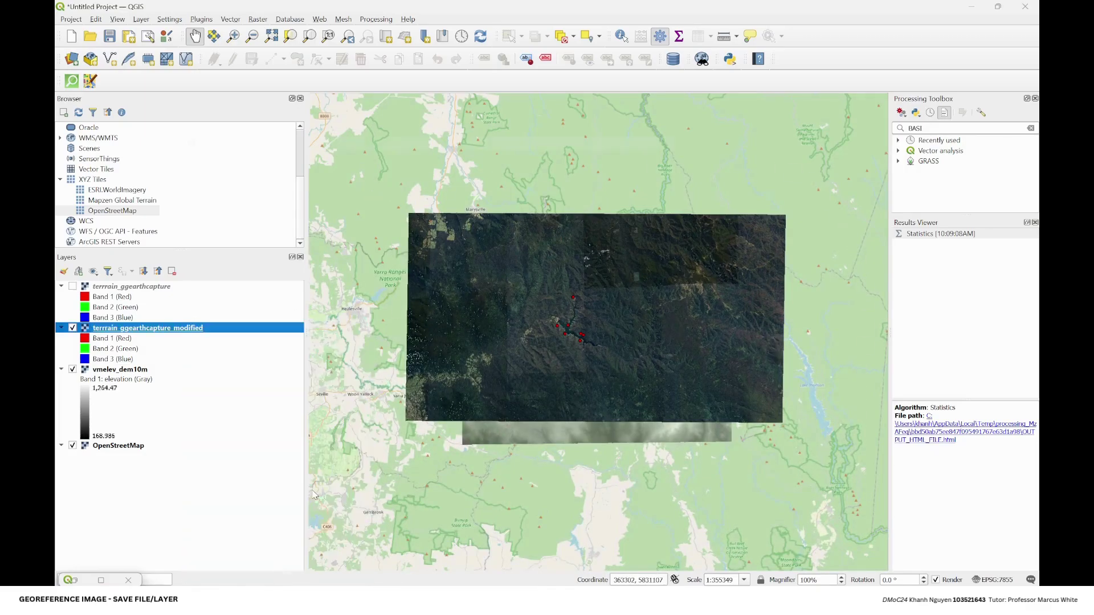
pyautogui.moveTo(595, 153); pyautogui.dragTo(386, 152)
pyautogui.click(650, 524)
pyautogui.click(551, 525)
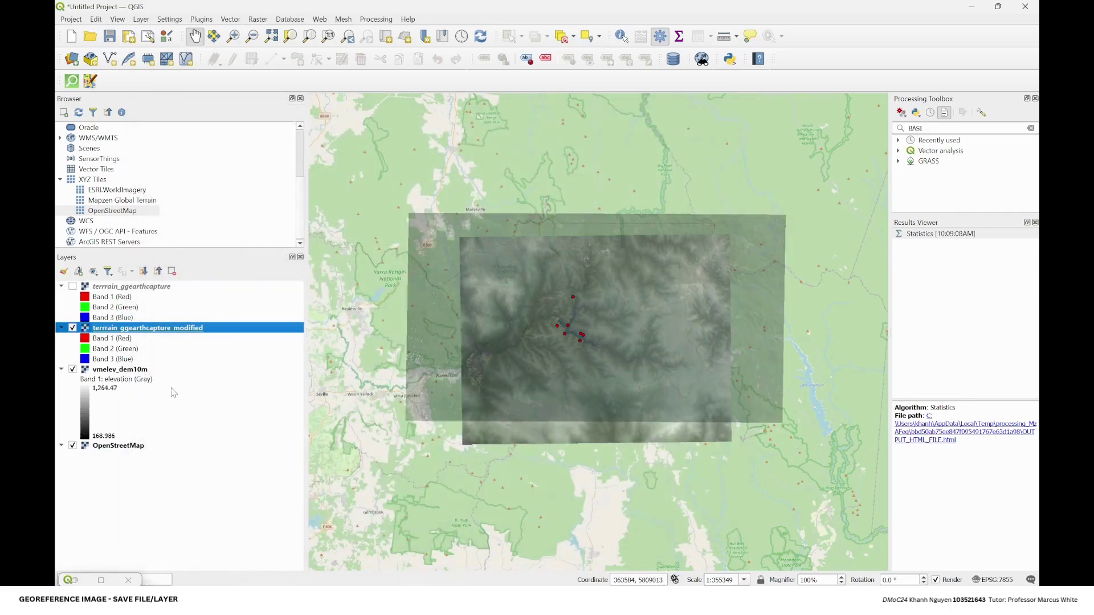
pyautogui.click(72, 369)
pyautogui.scroll(2, 569, 323)
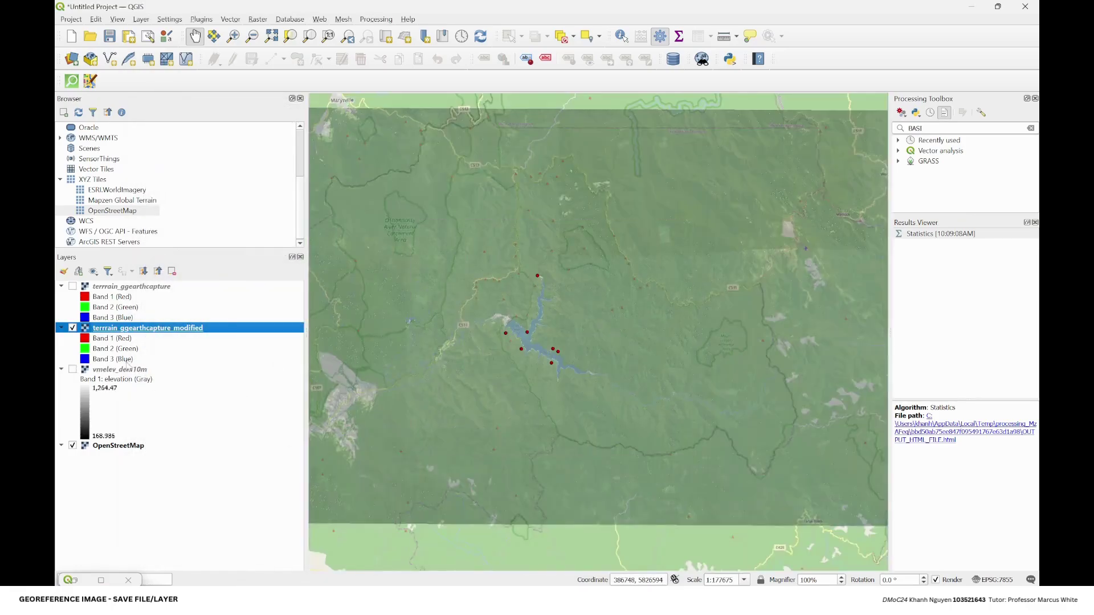
# Set terrain_ggearthcapture_modified's global opacity to 65.2% and apply it.
pyautogui.rightClick(127, 329)
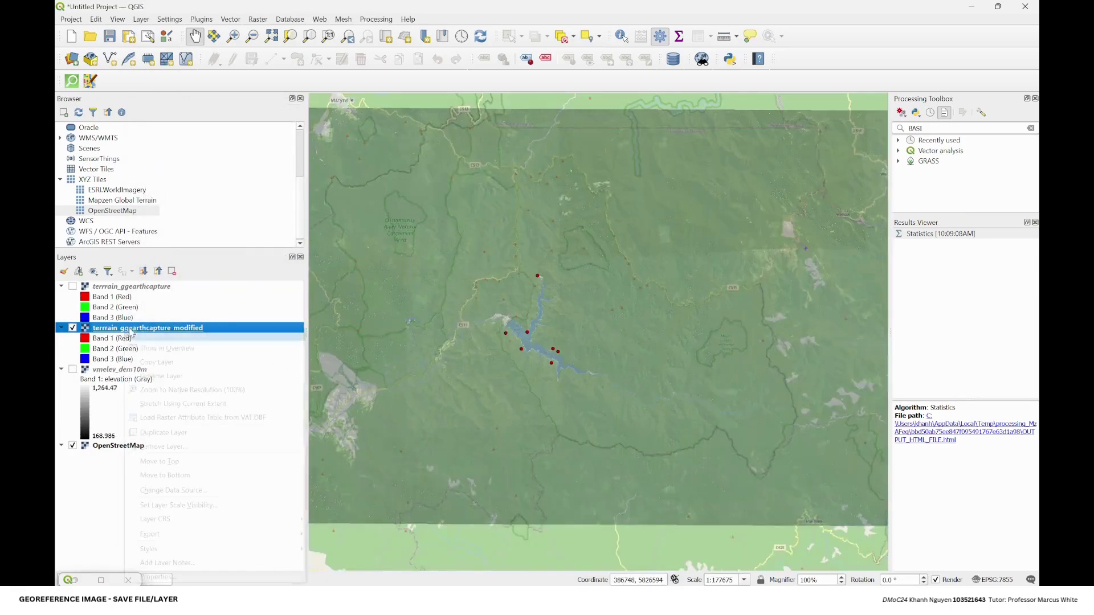
pyautogui.click(165, 577)
pyautogui.moveTo(387, 147); pyautogui.dragTo(498, 147)
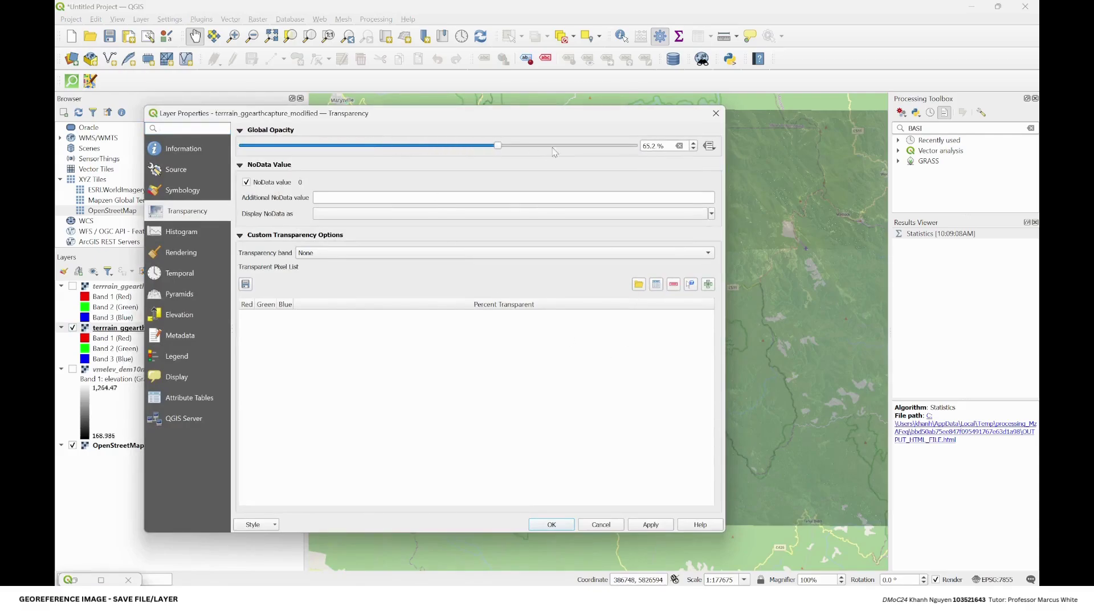
pyautogui.click(651, 524)
# Raise the layer opacity further to 90.4%, moving the properties window aside to see the map.
pyautogui.moveTo(508, 105); pyautogui.dragTo(513, 327)
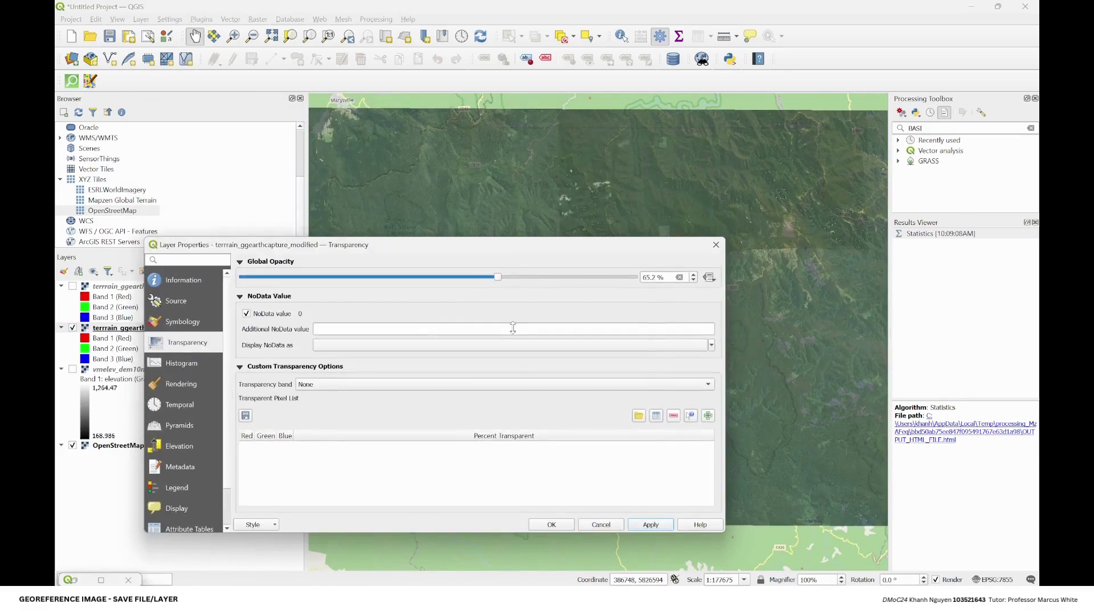
pyautogui.moveTo(530, 253); pyautogui.dragTo(616, 269)
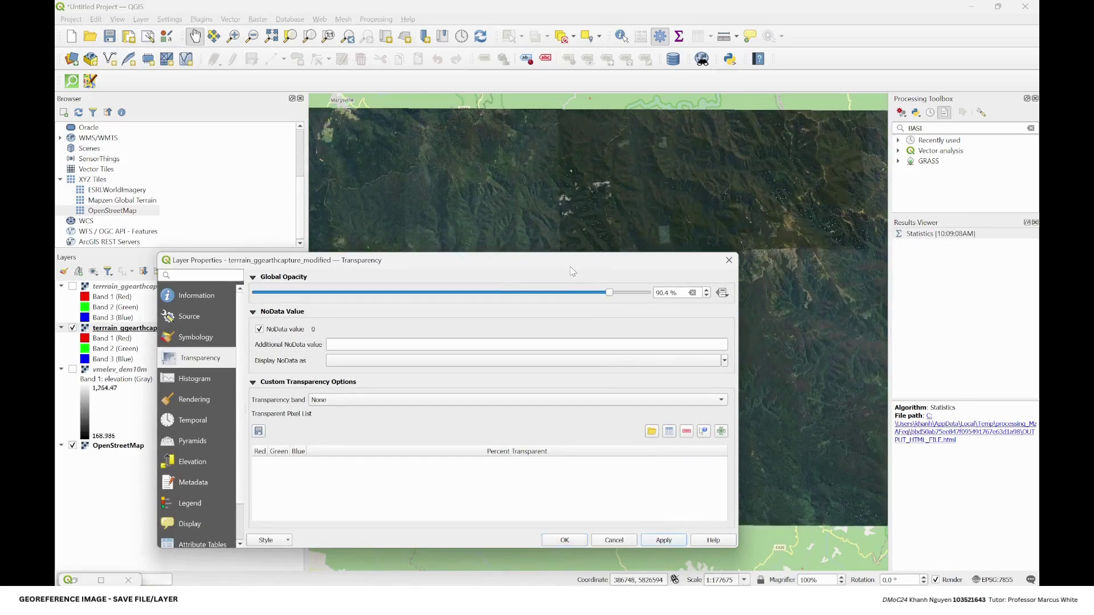
pyautogui.moveTo(547, 260); pyautogui.dragTo(488, 272)
pyautogui.moveTo(579, 566)
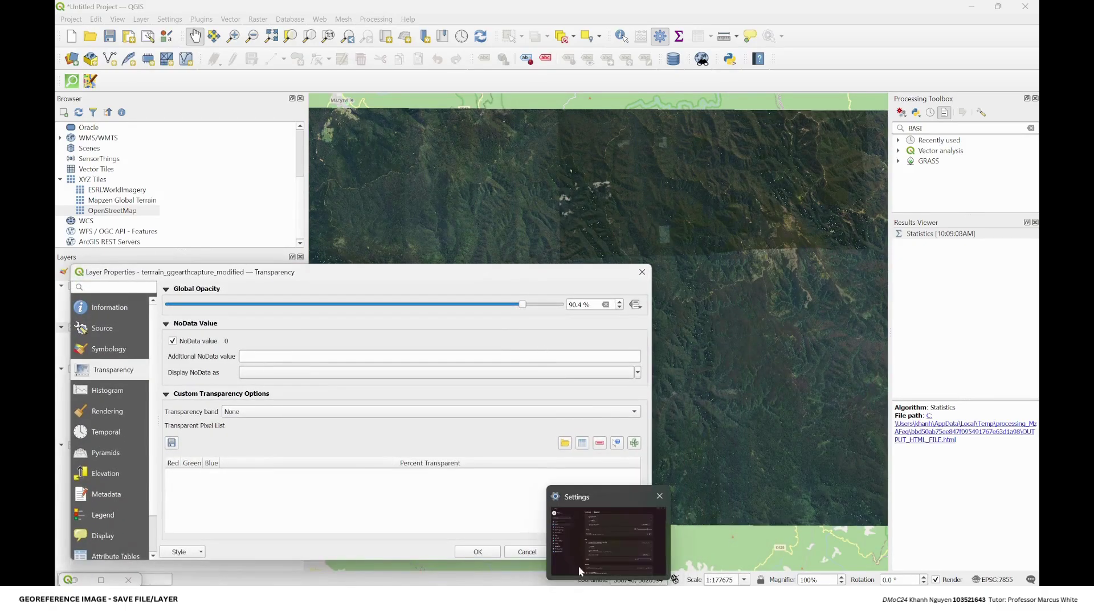